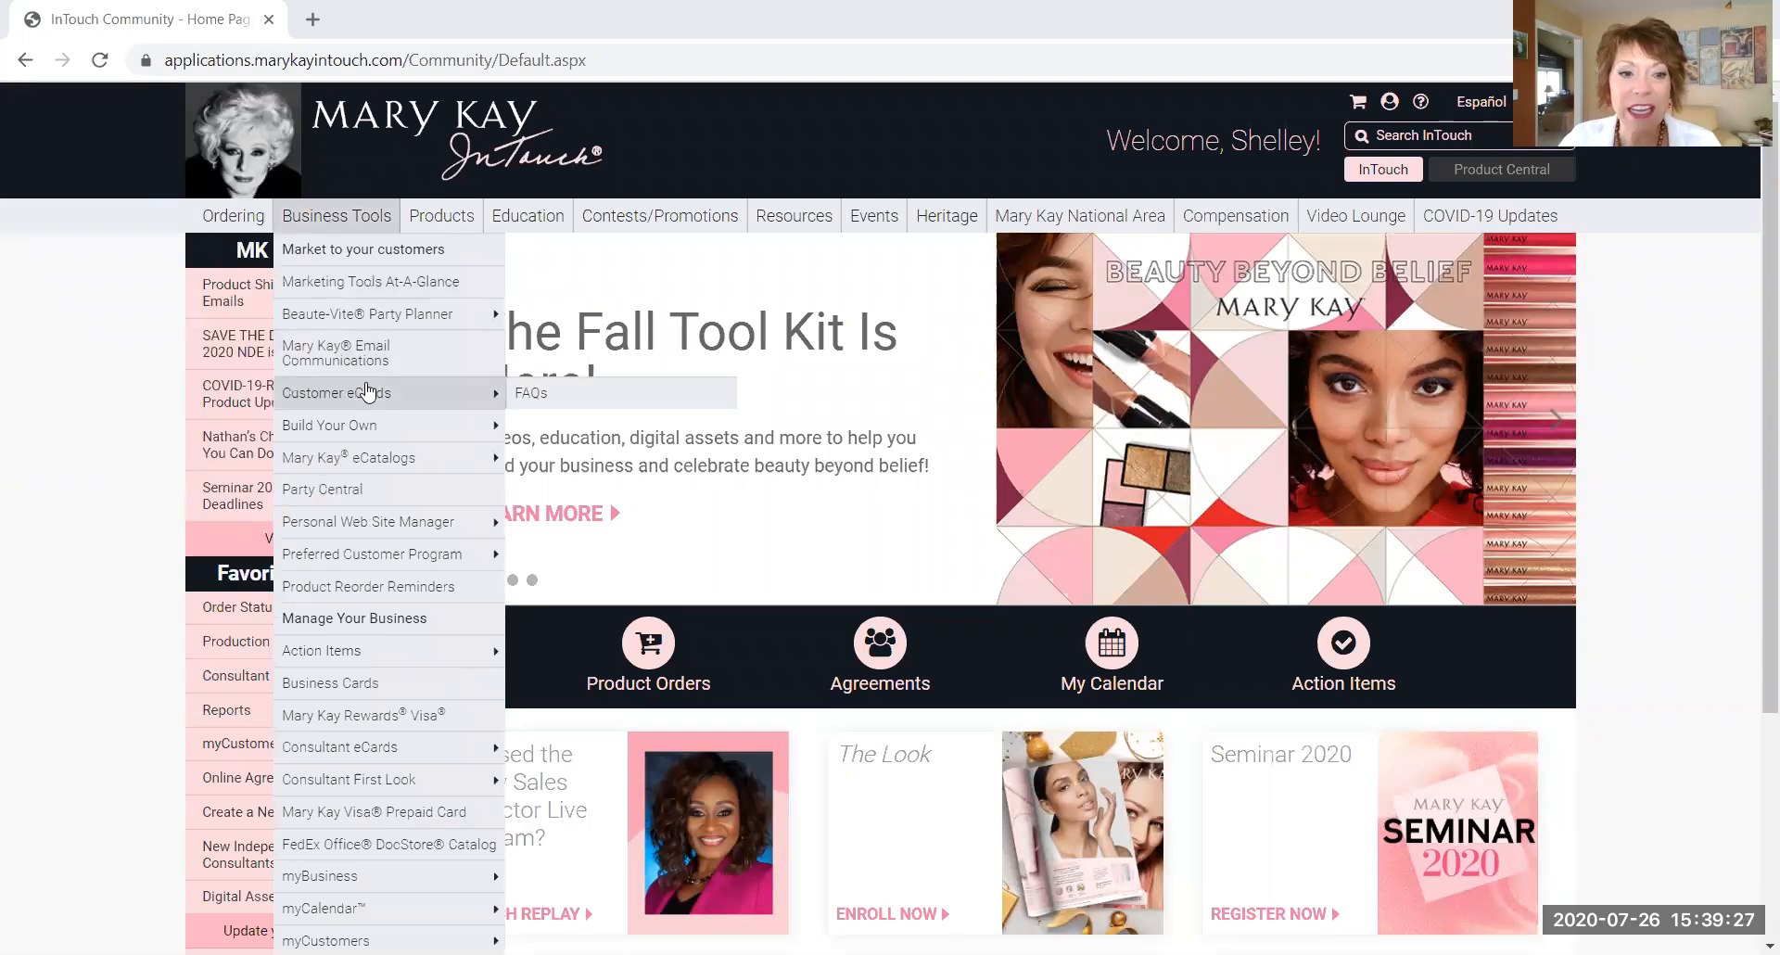
- Open the Enter Weekly Accomplishments form and add the auto-populated 07/26 myCustomers order to the week's details
scroll(375, 389, down, 3)
scroll(361, 422, down, 1)
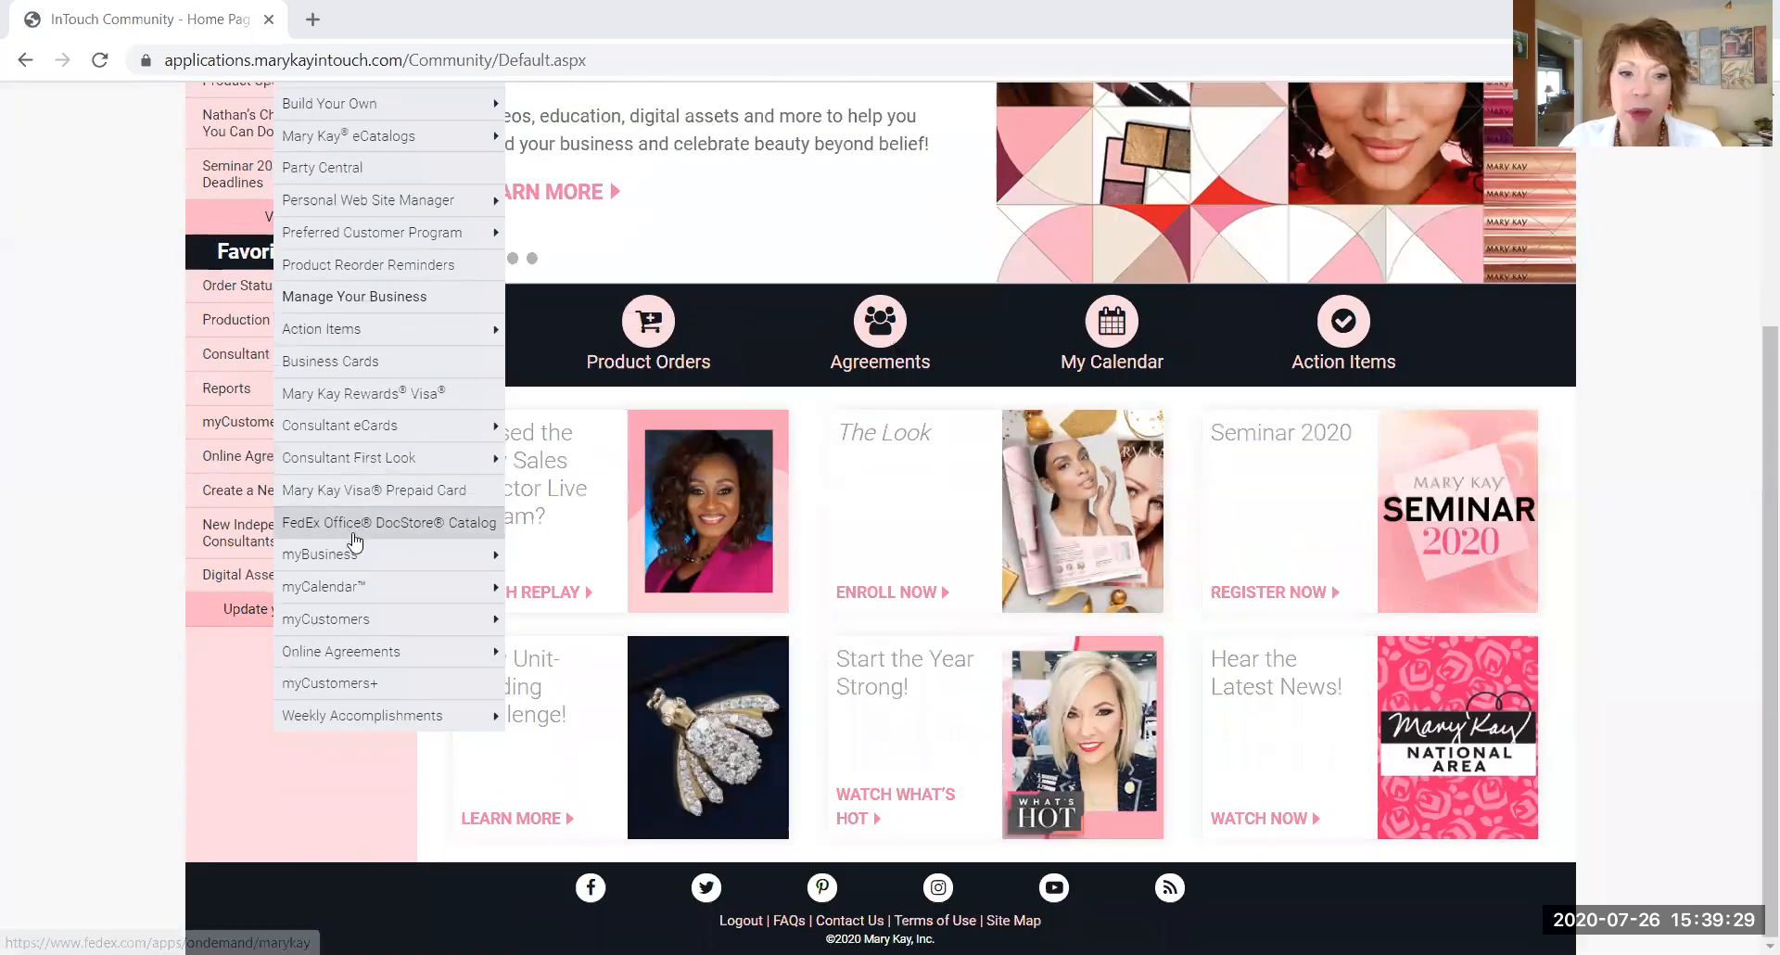
mouse_move(366, 619)
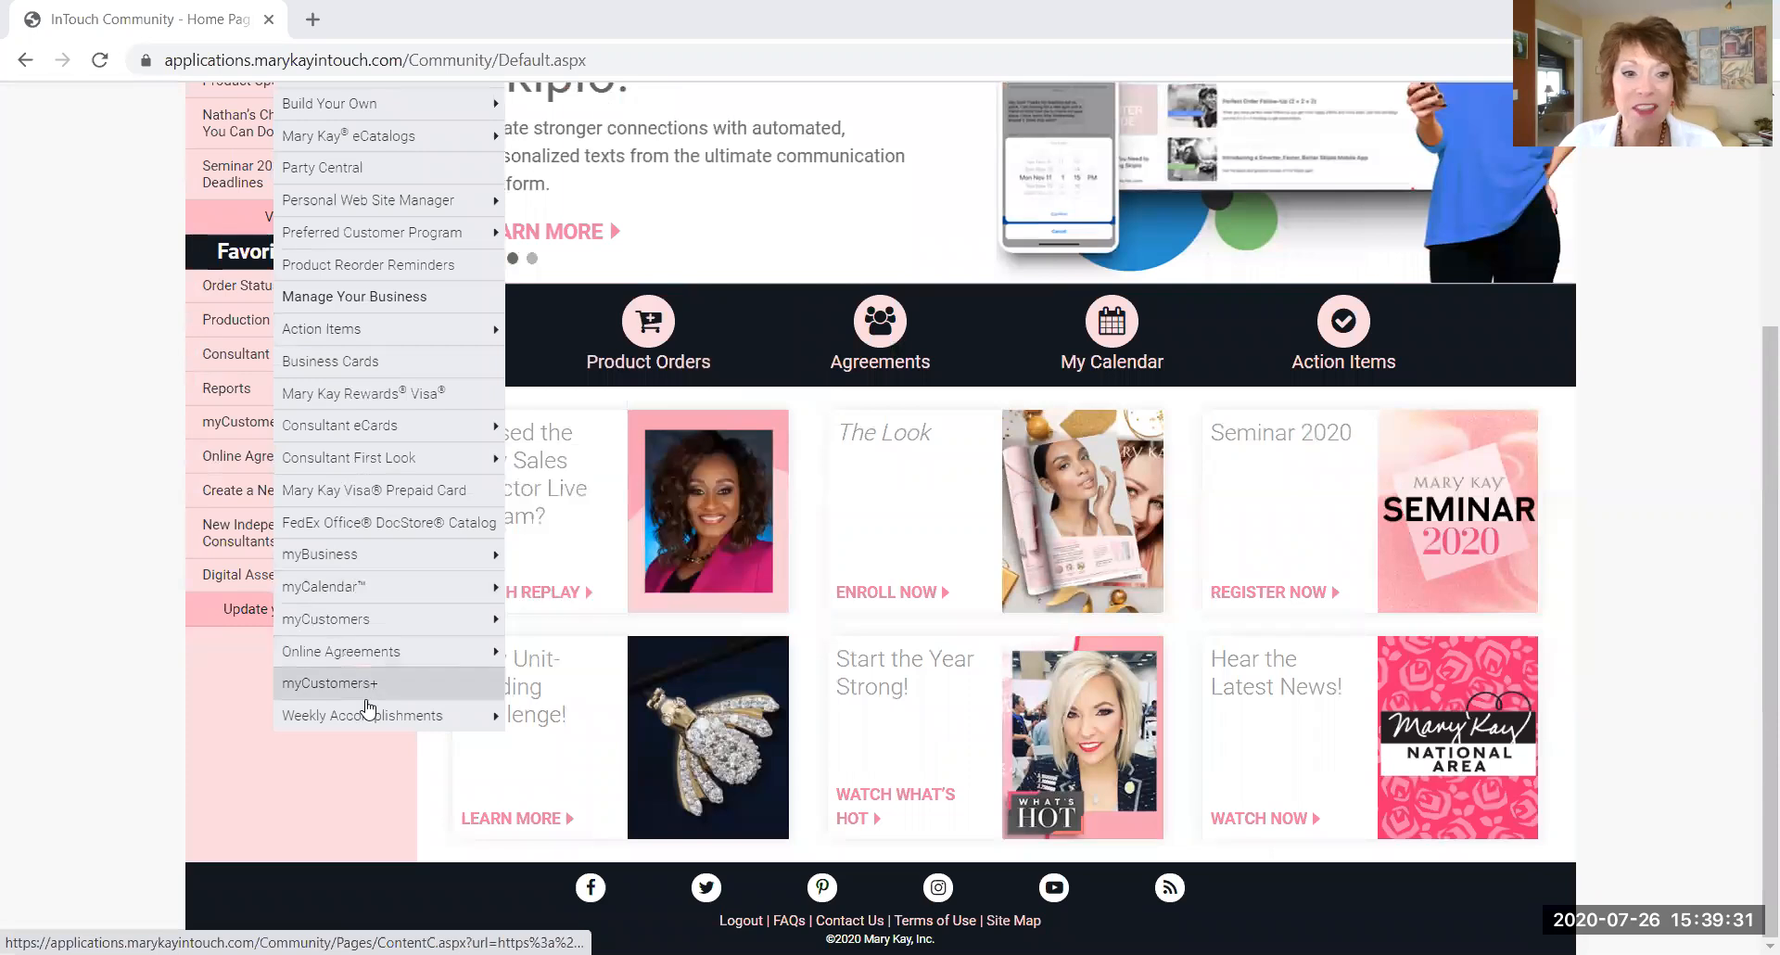
mouse_move(368, 715)
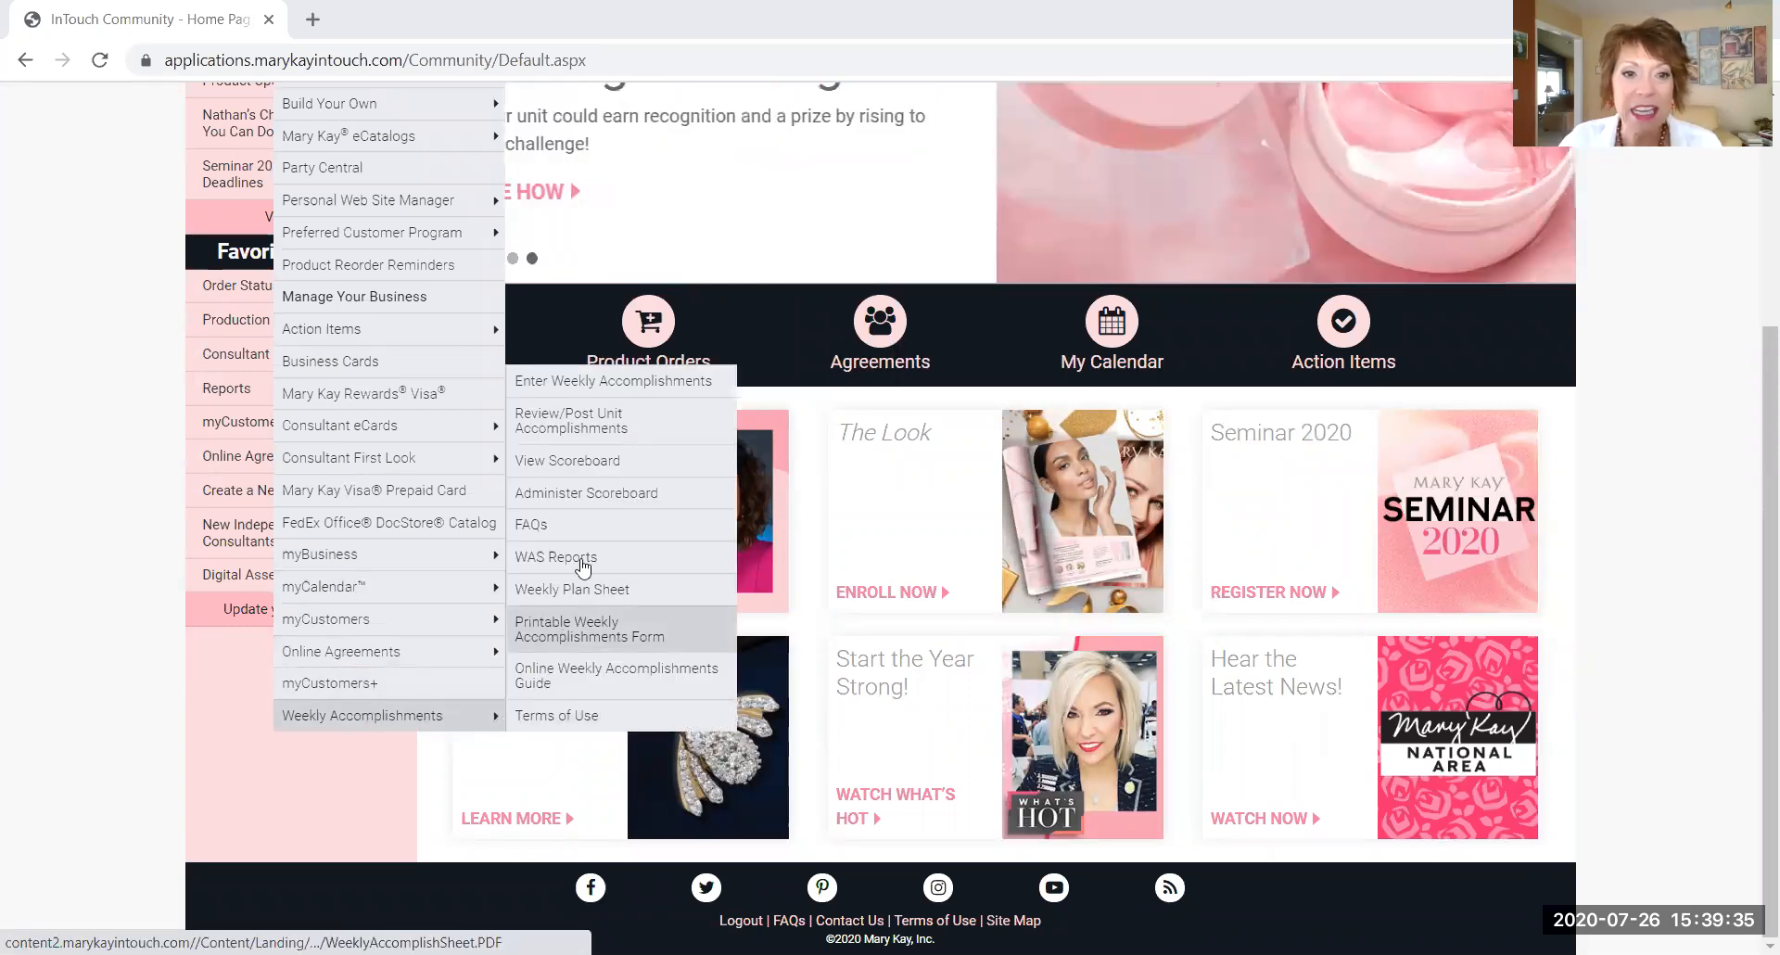
click(635, 388)
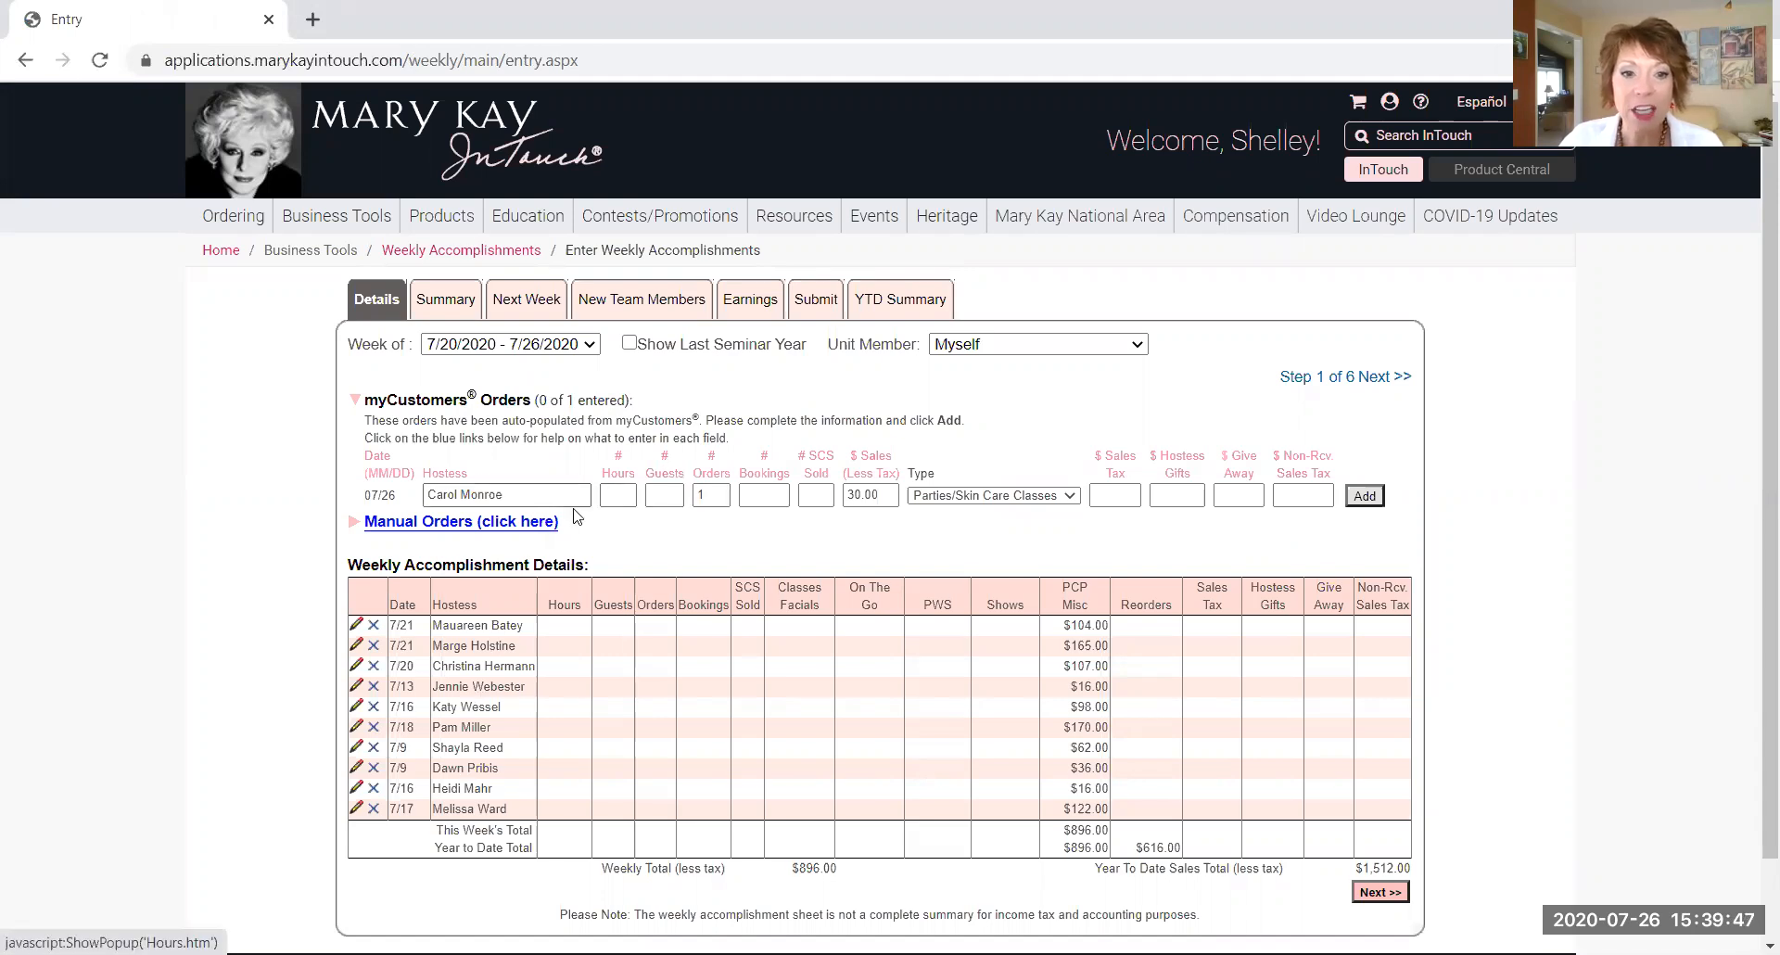
click(1366, 497)
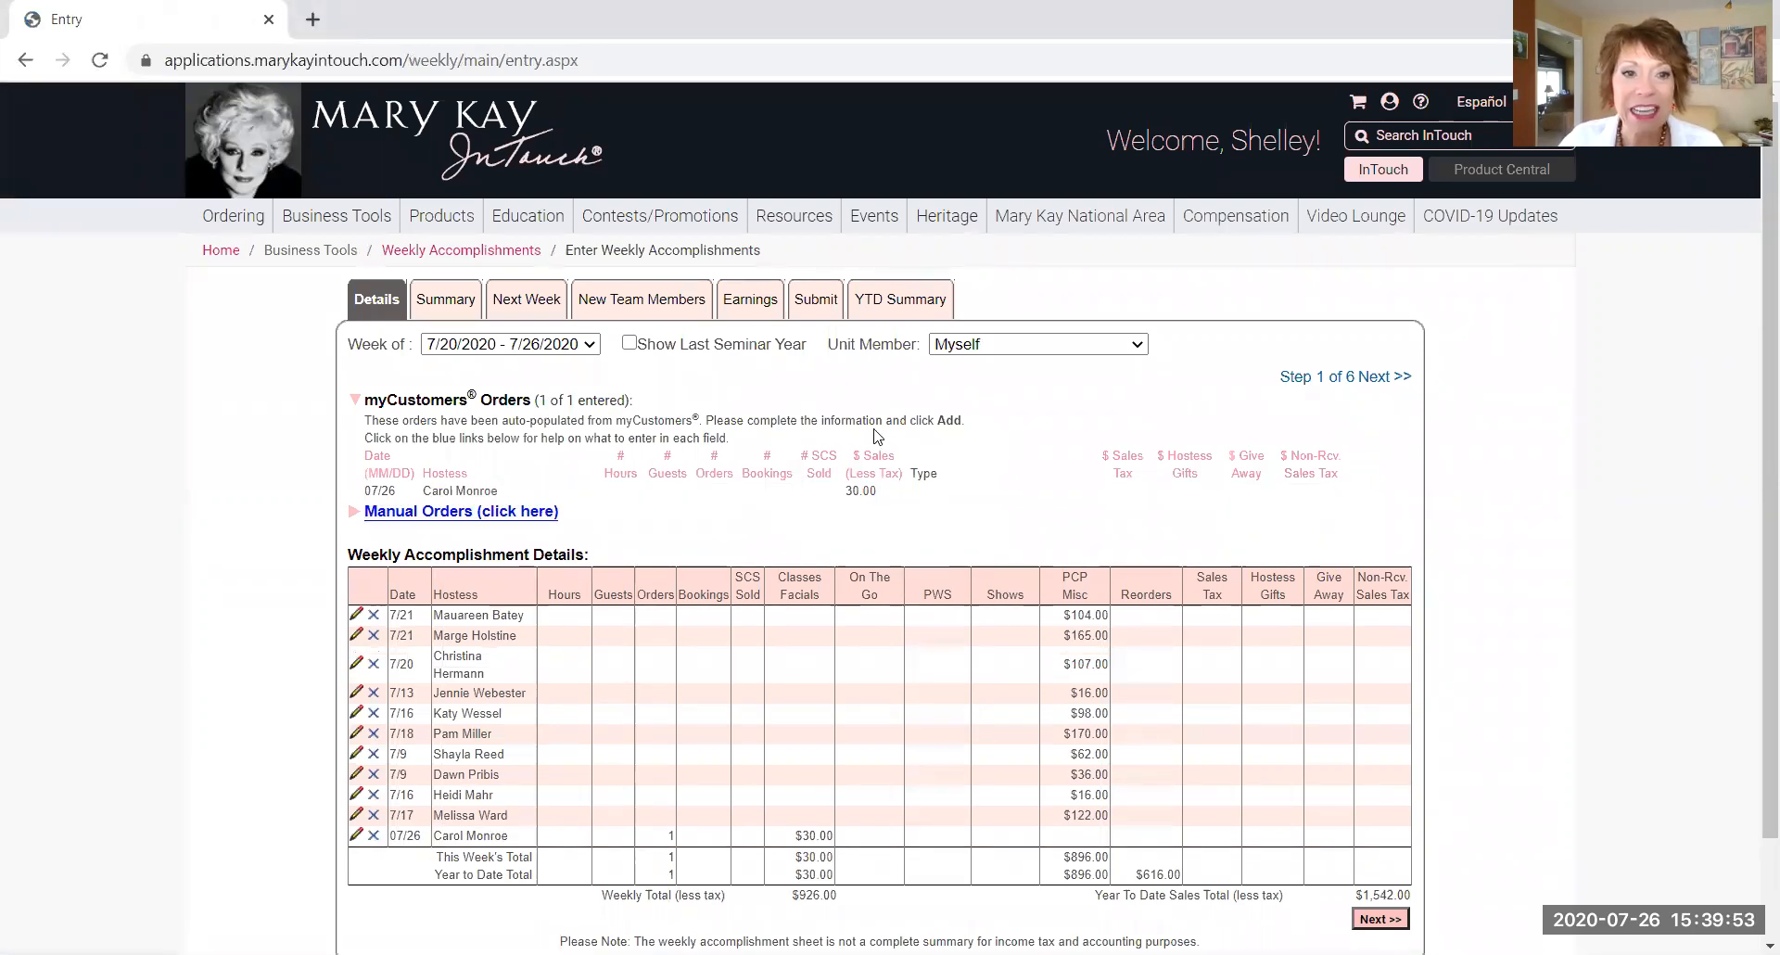
- Switch to the week of 7/13/2020 - 7/19/2020 and add its auto-populated 07/13 myCustomers order to the details
click(517, 303)
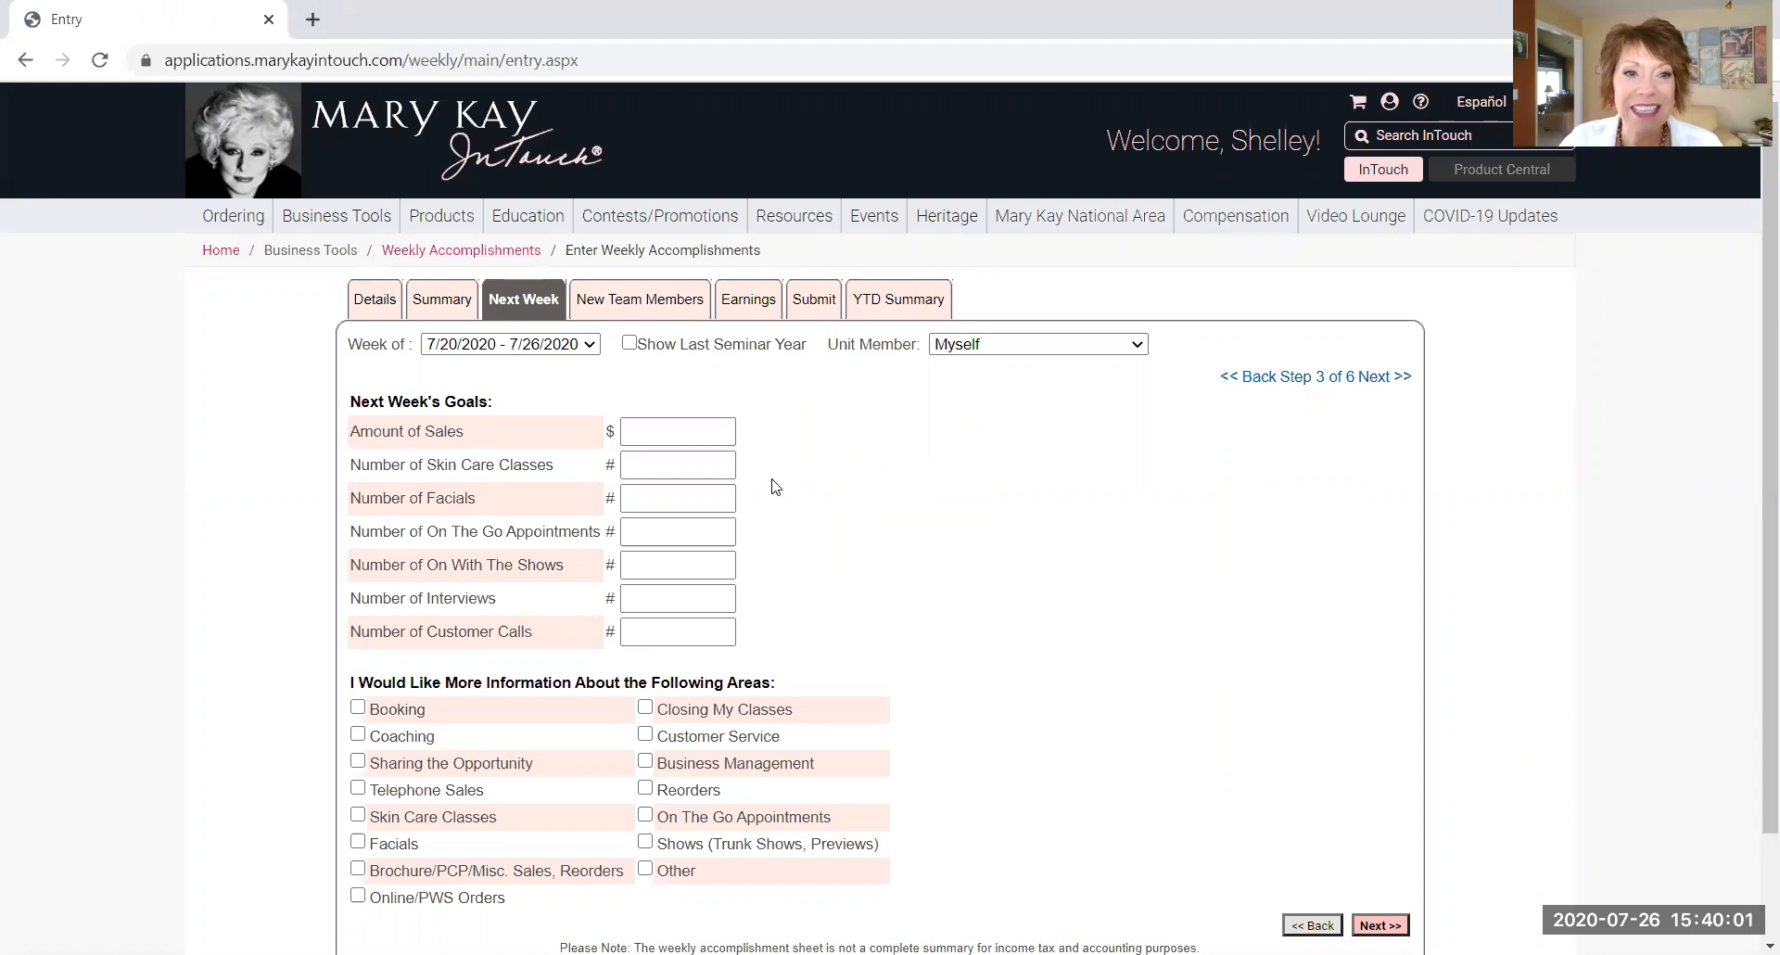
click(591, 344)
click(567, 374)
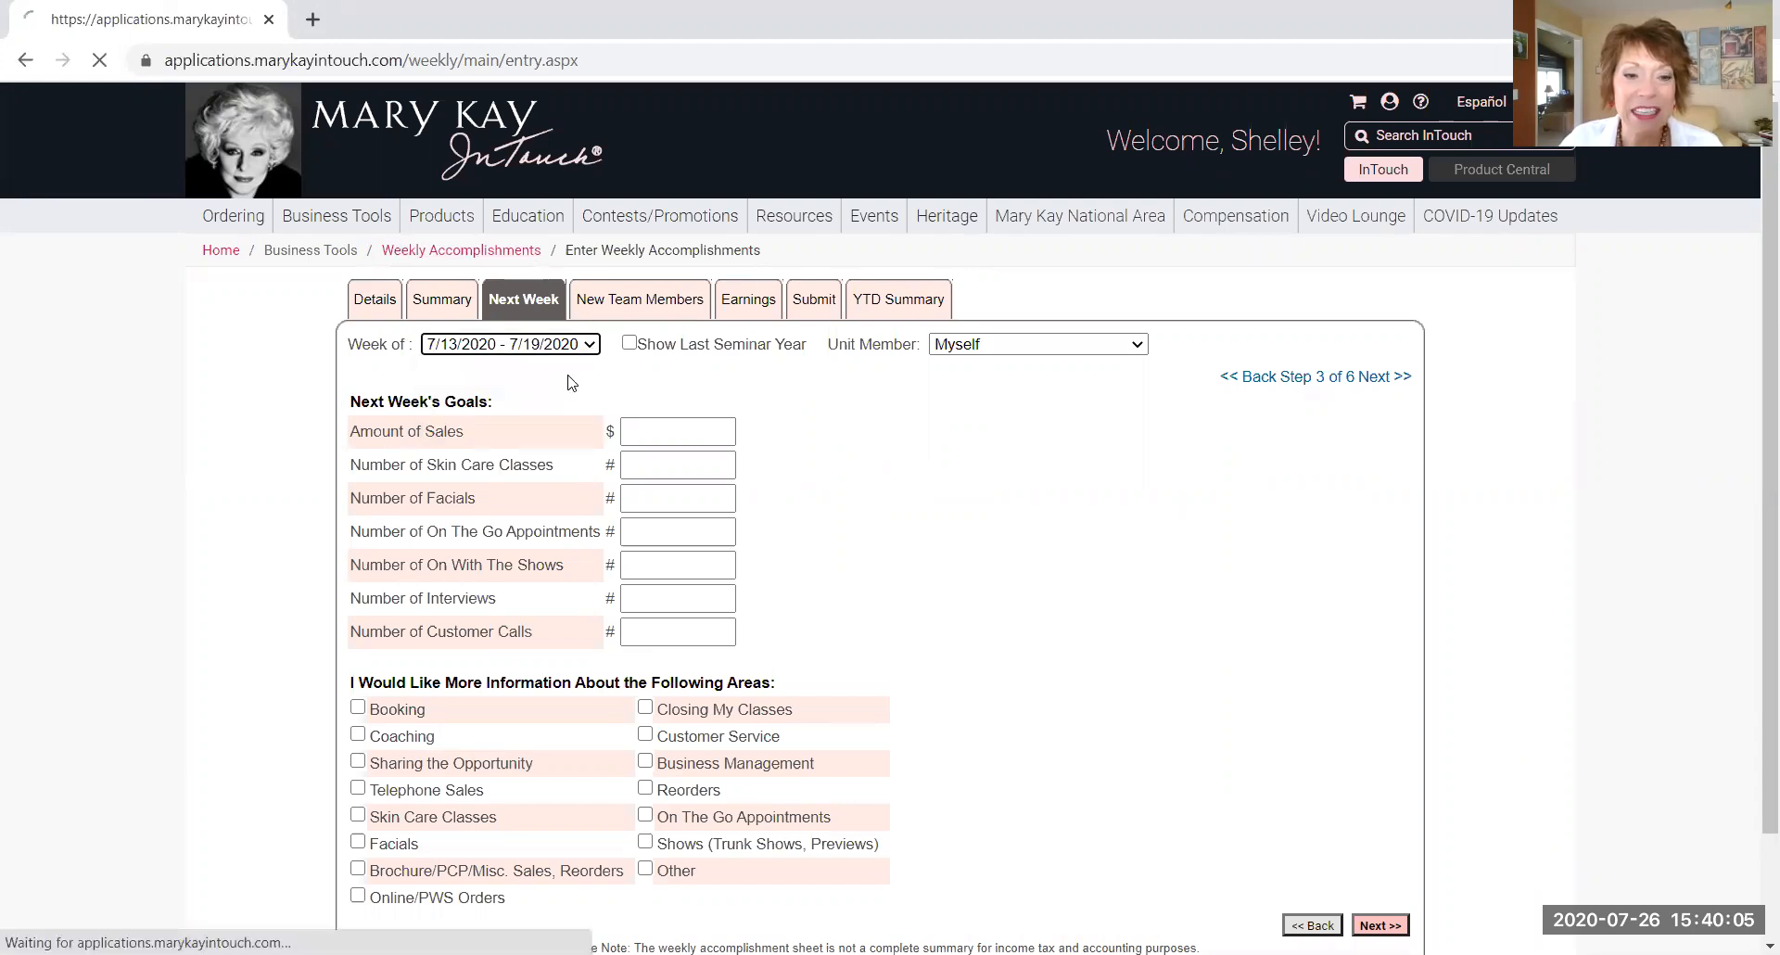
click(451, 304)
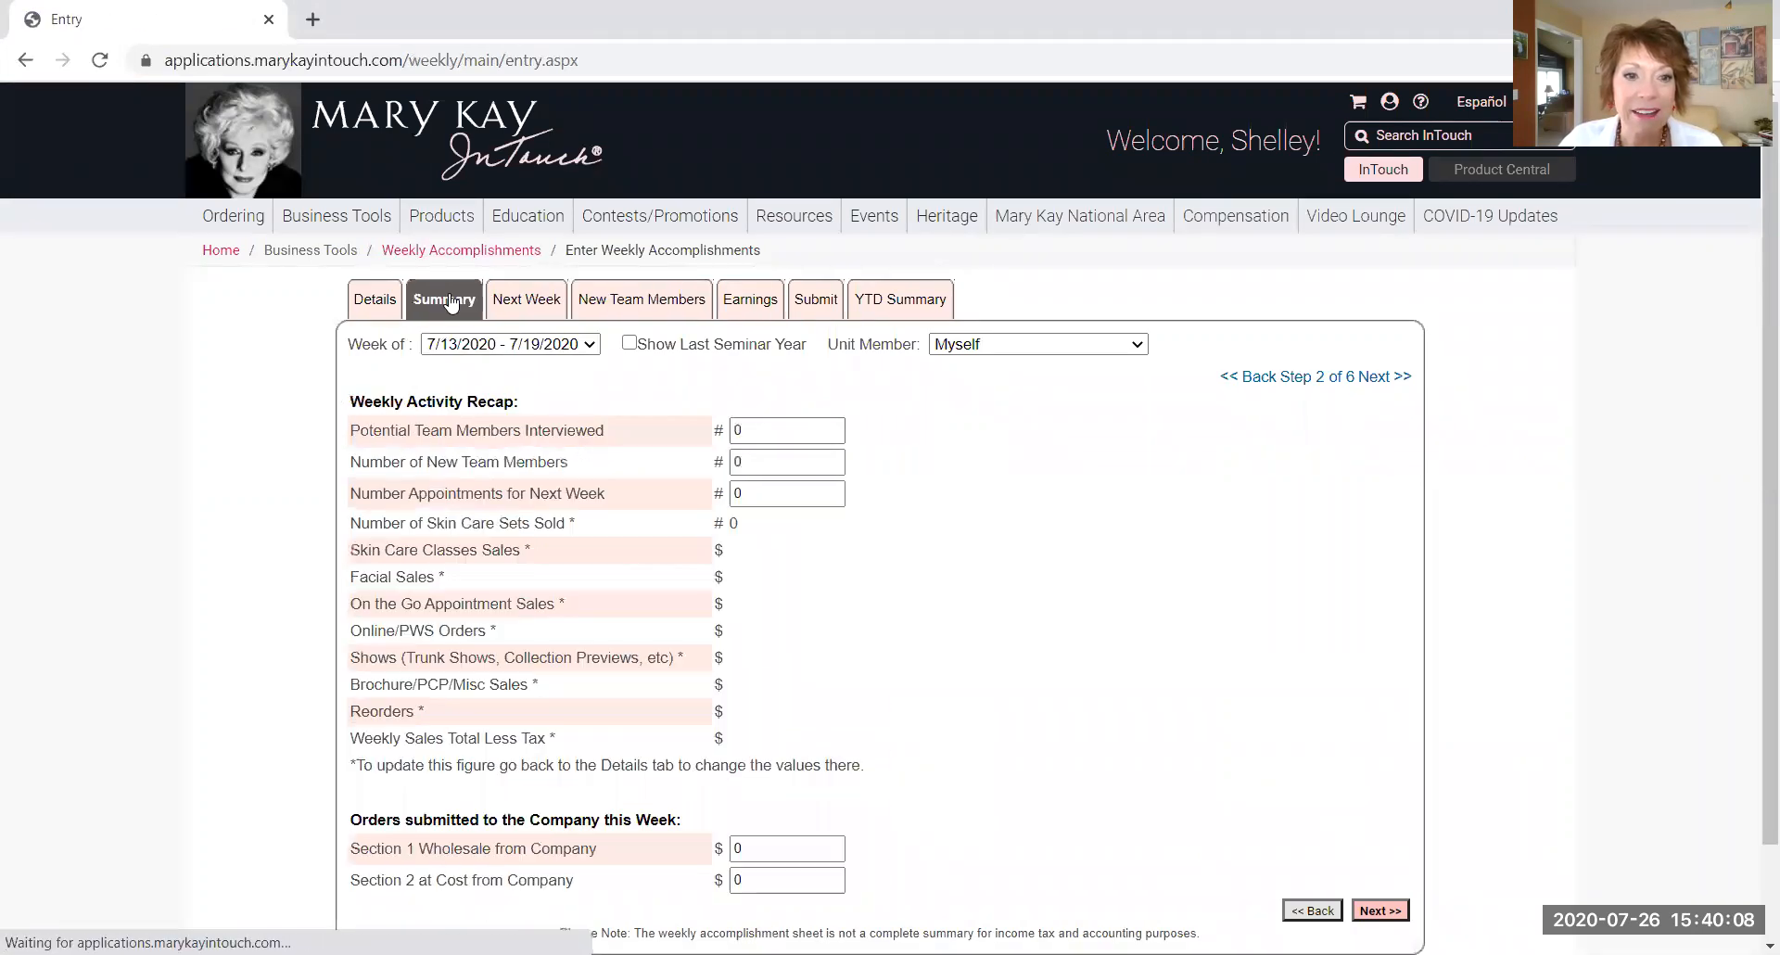
click(377, 304)
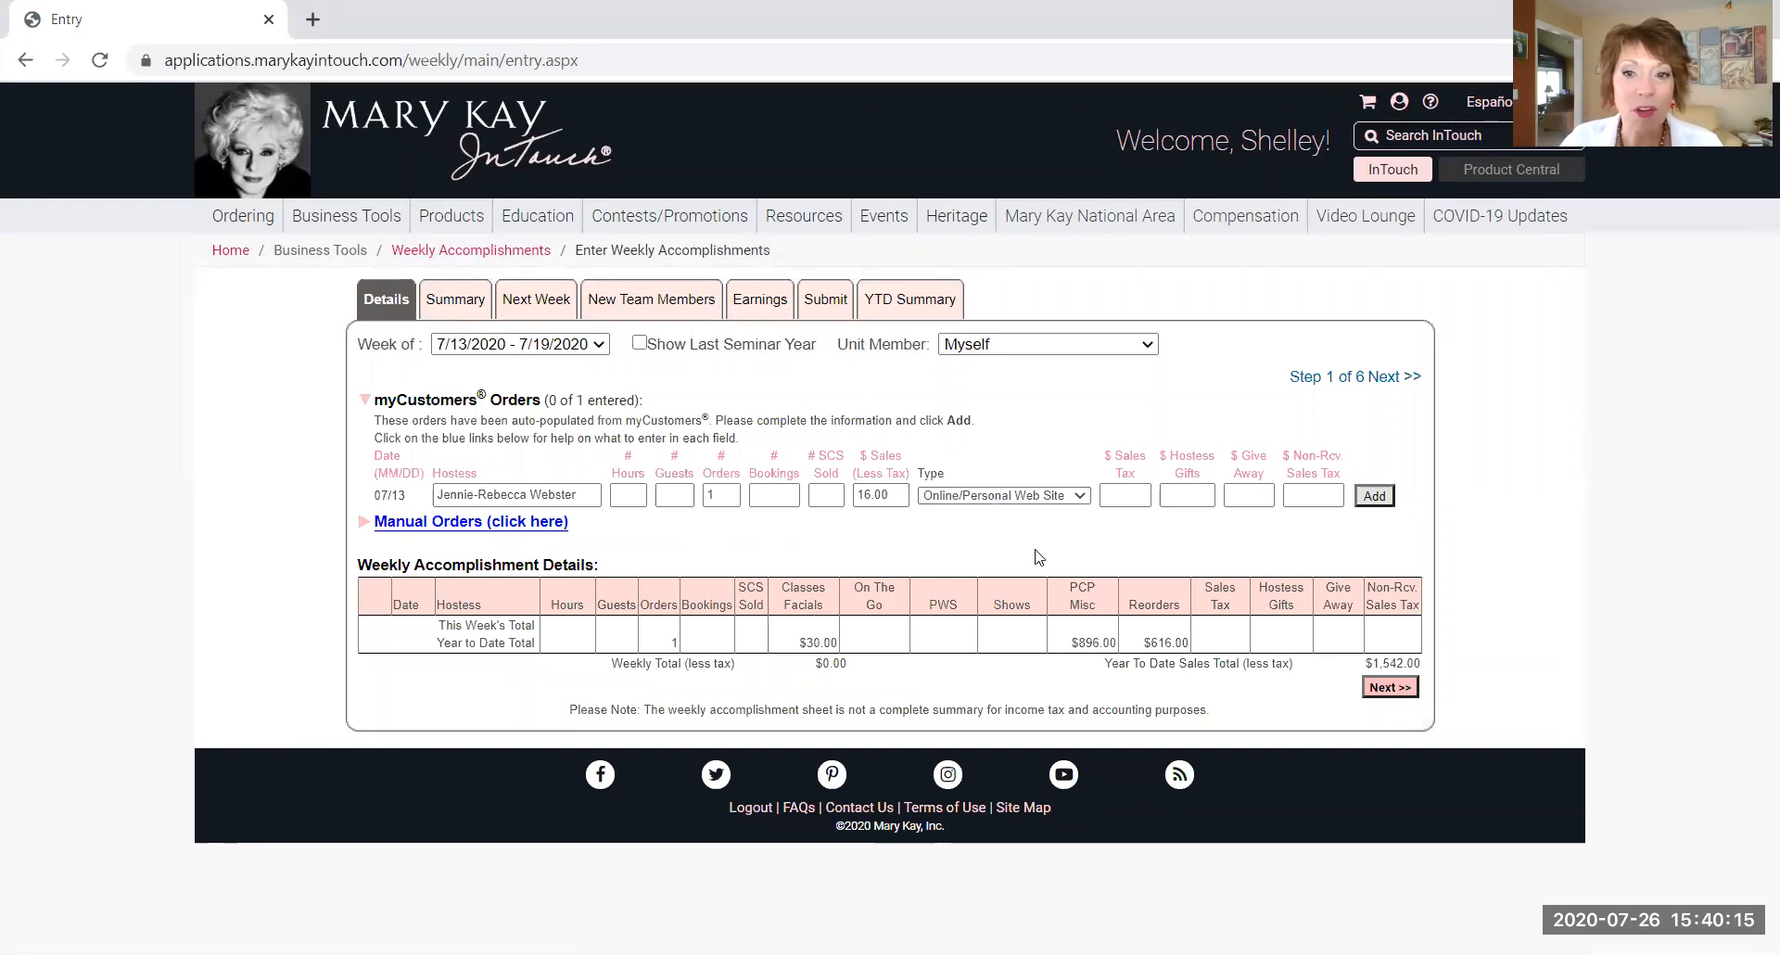
click(1375, 497)
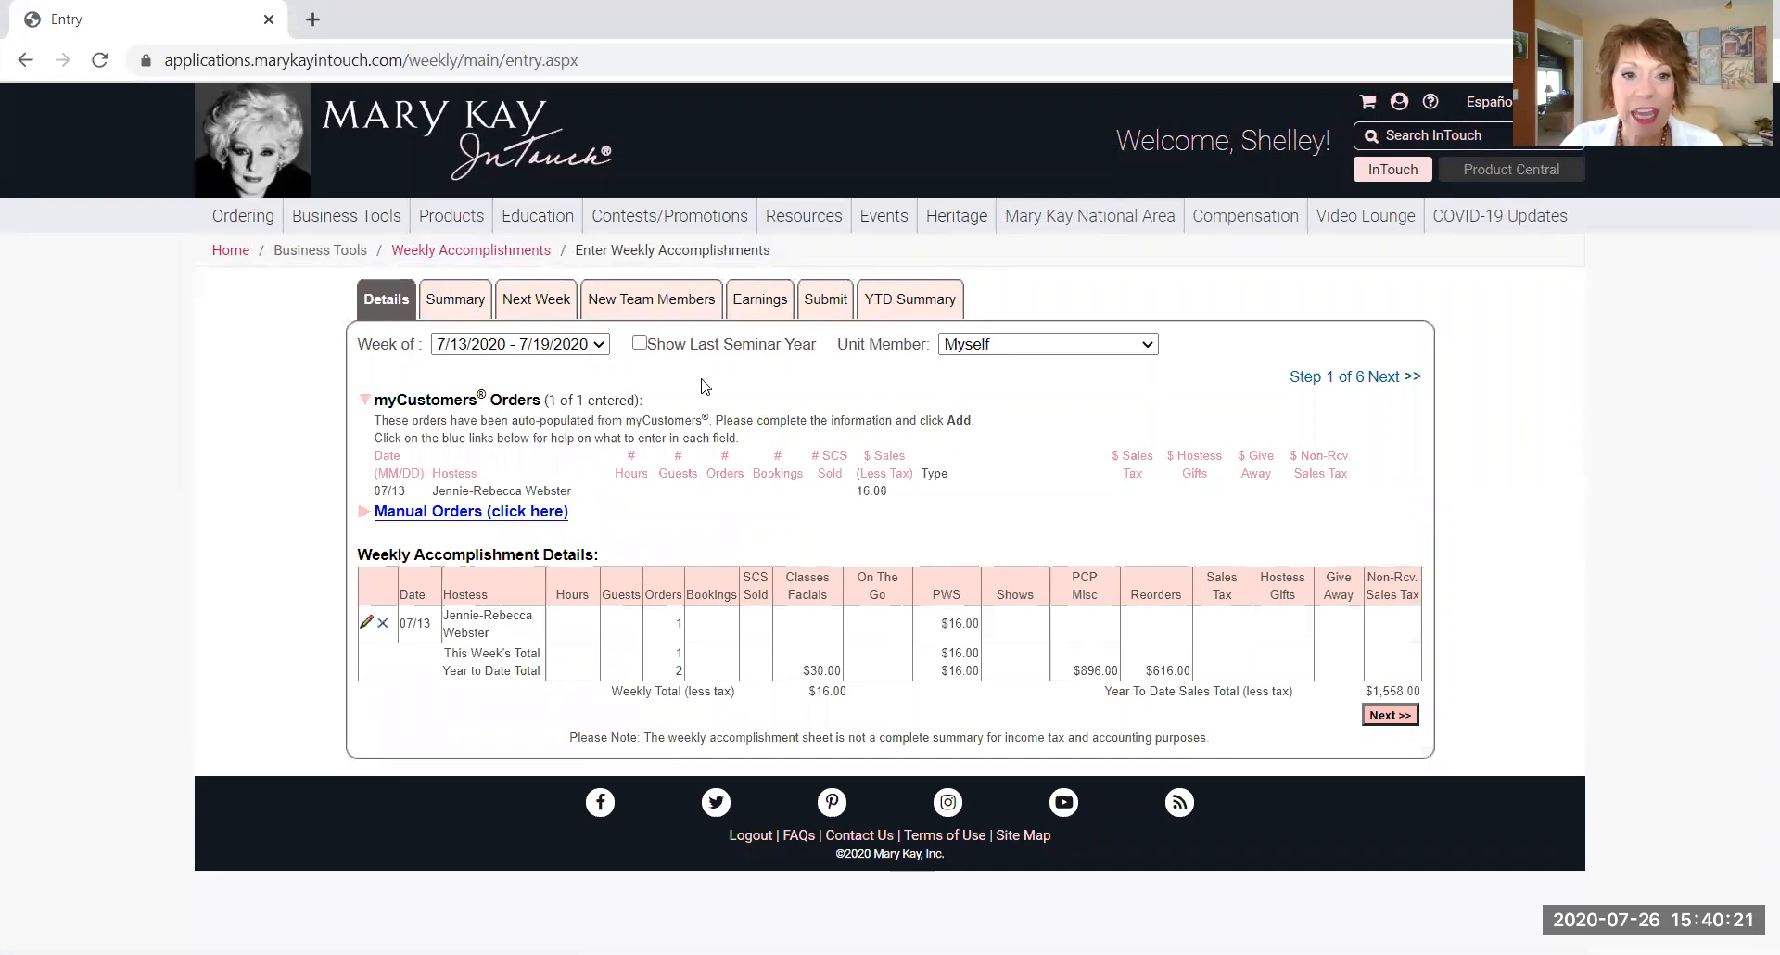
- Check the details for the week of 7/6/2020 - 7/12/2020 and switch to the week of 6/29/2020 - 7/5/2020
click(601, 346)
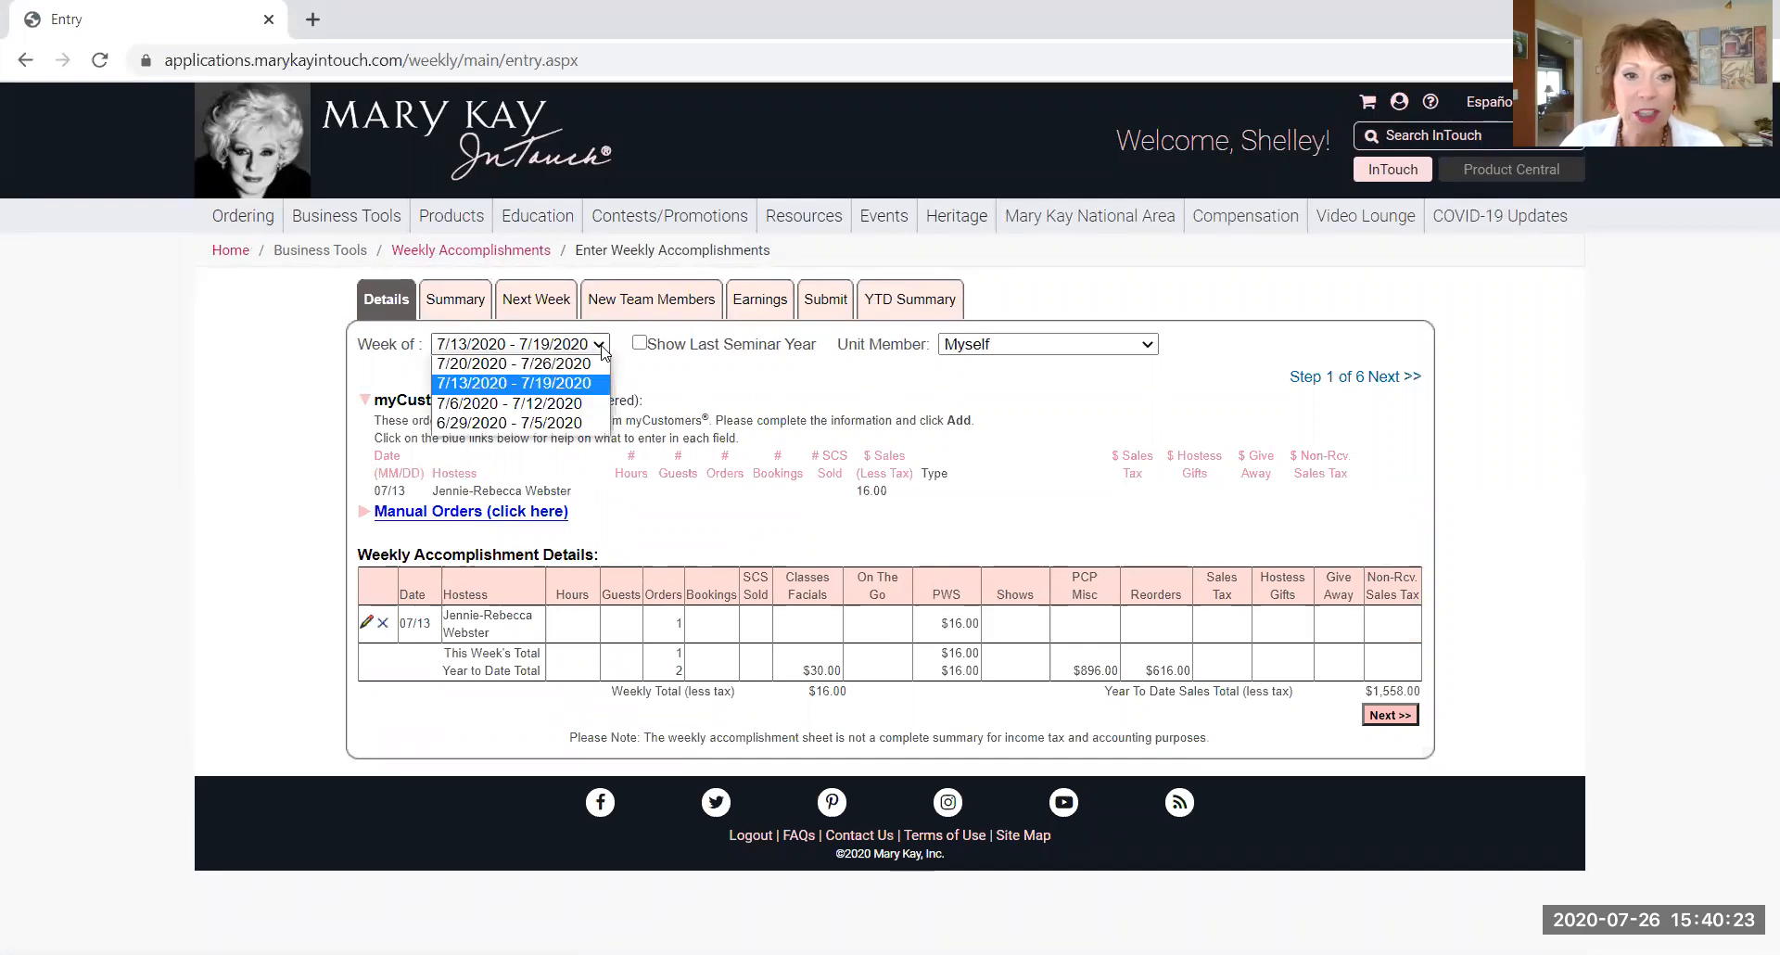
click(556, 403)
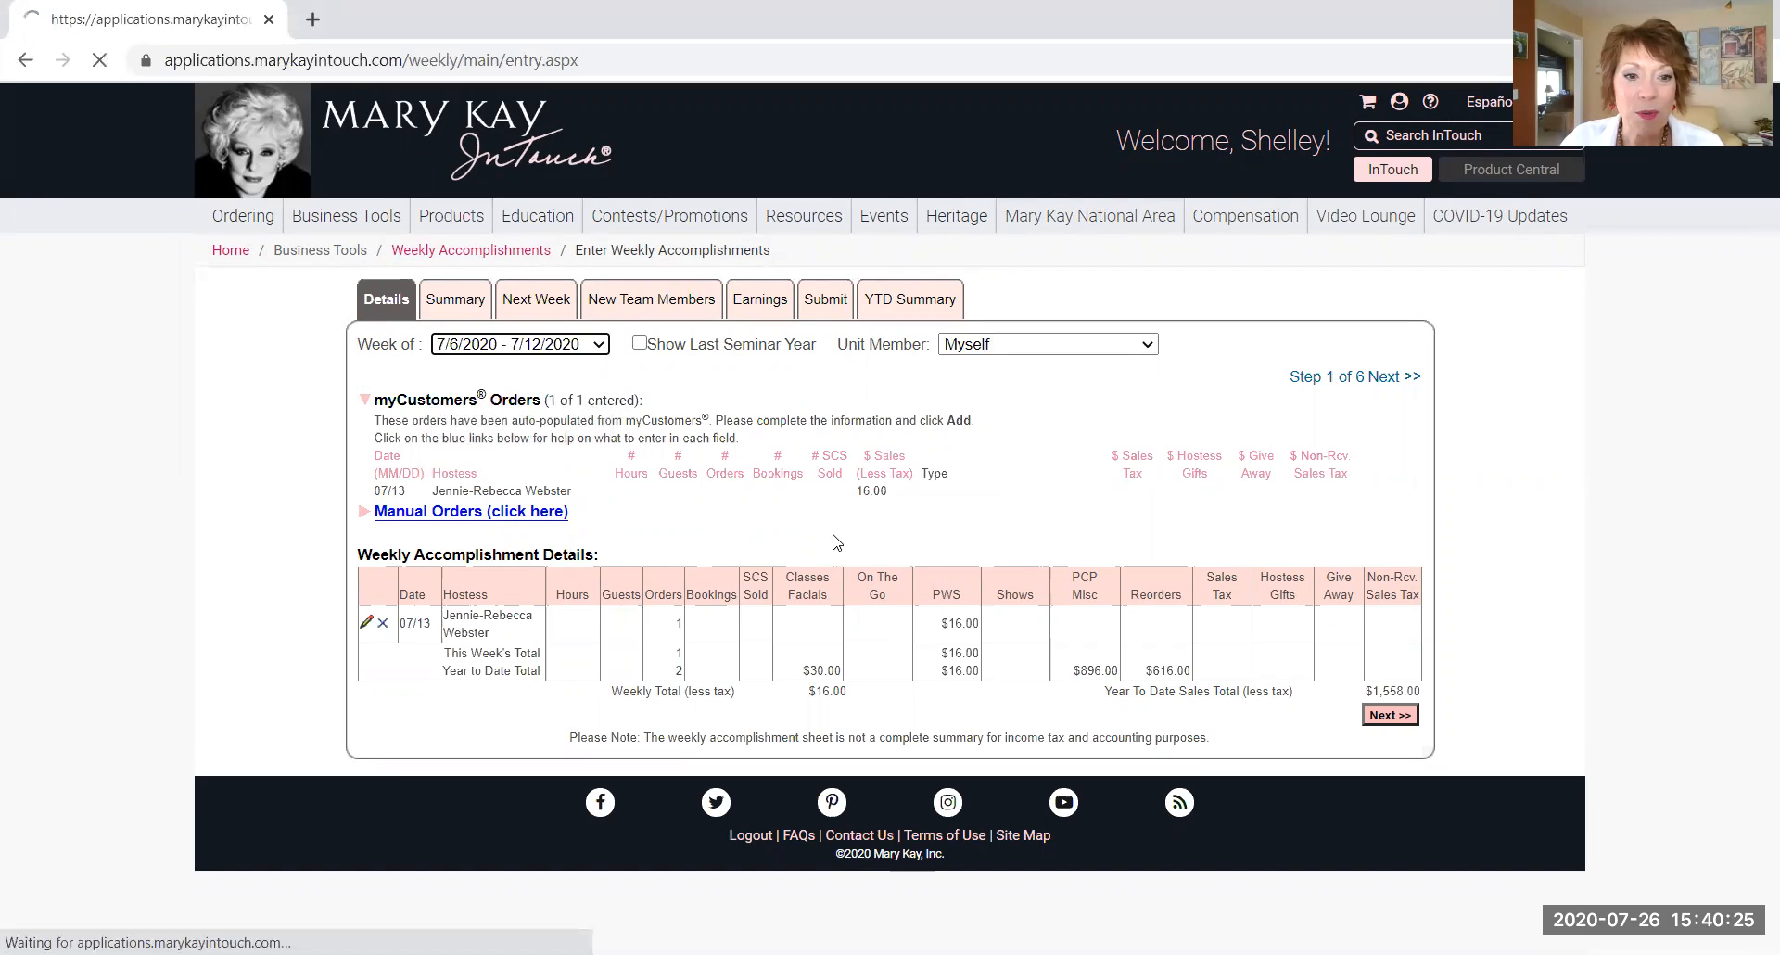
click(588, 349)
click(561, 408)
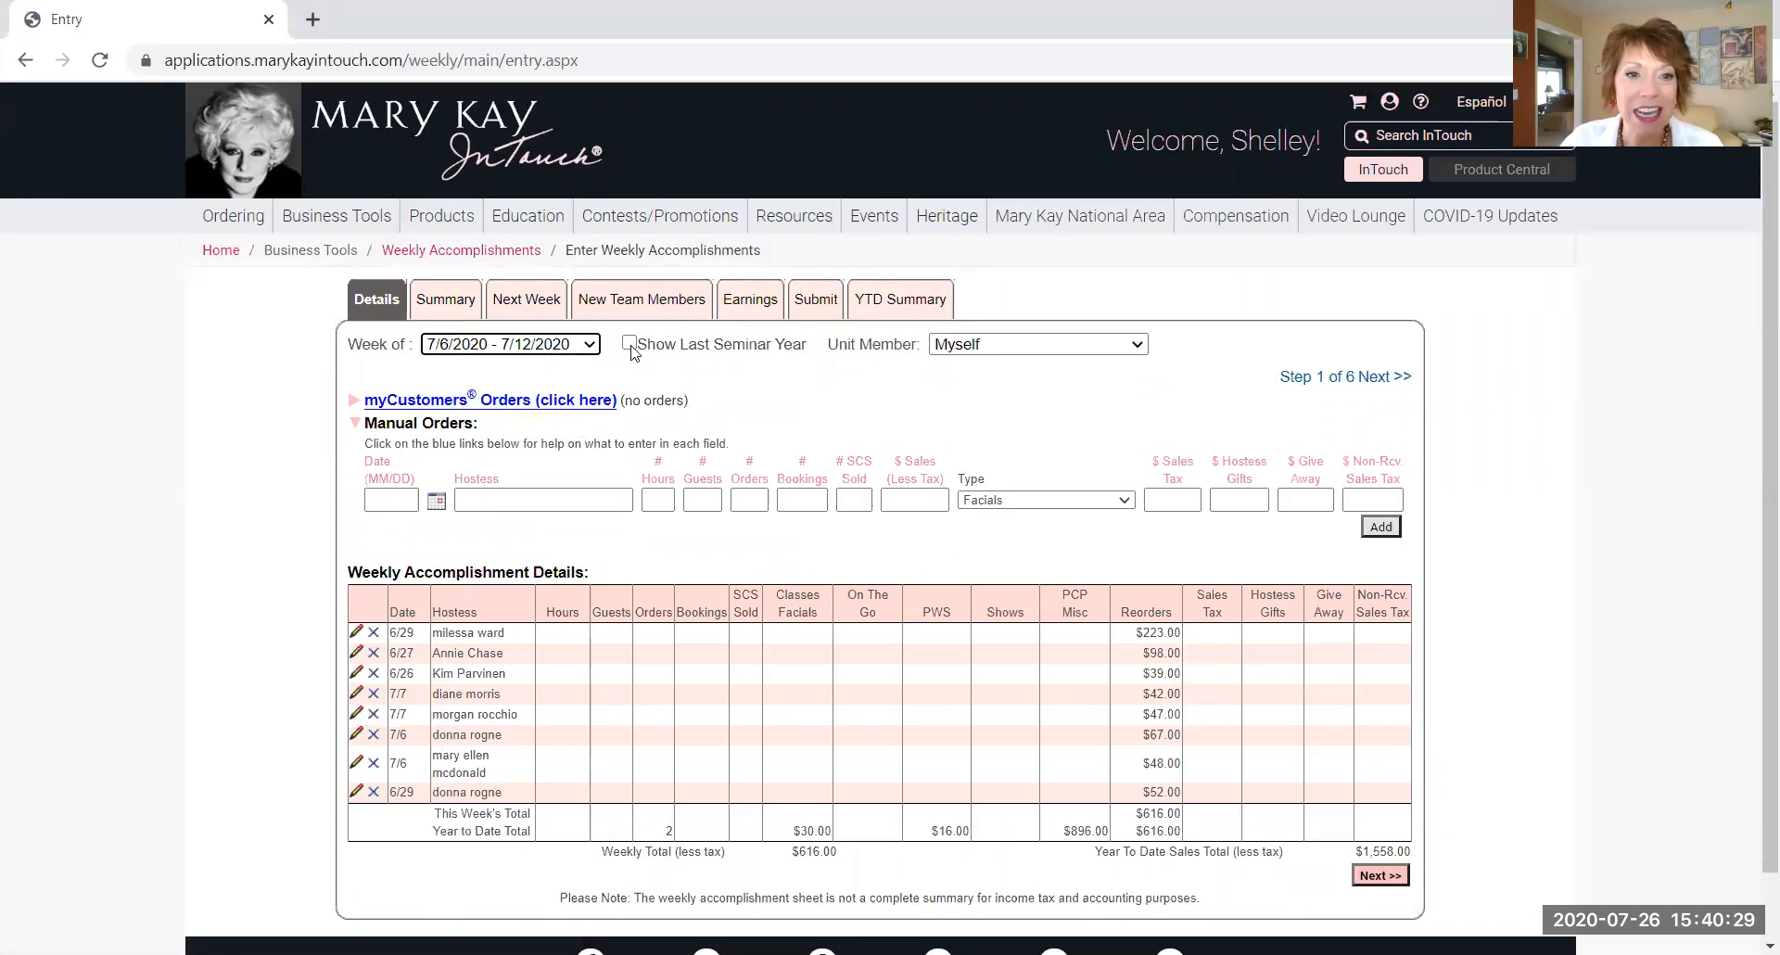
click(590, 347)
click(551, 421)
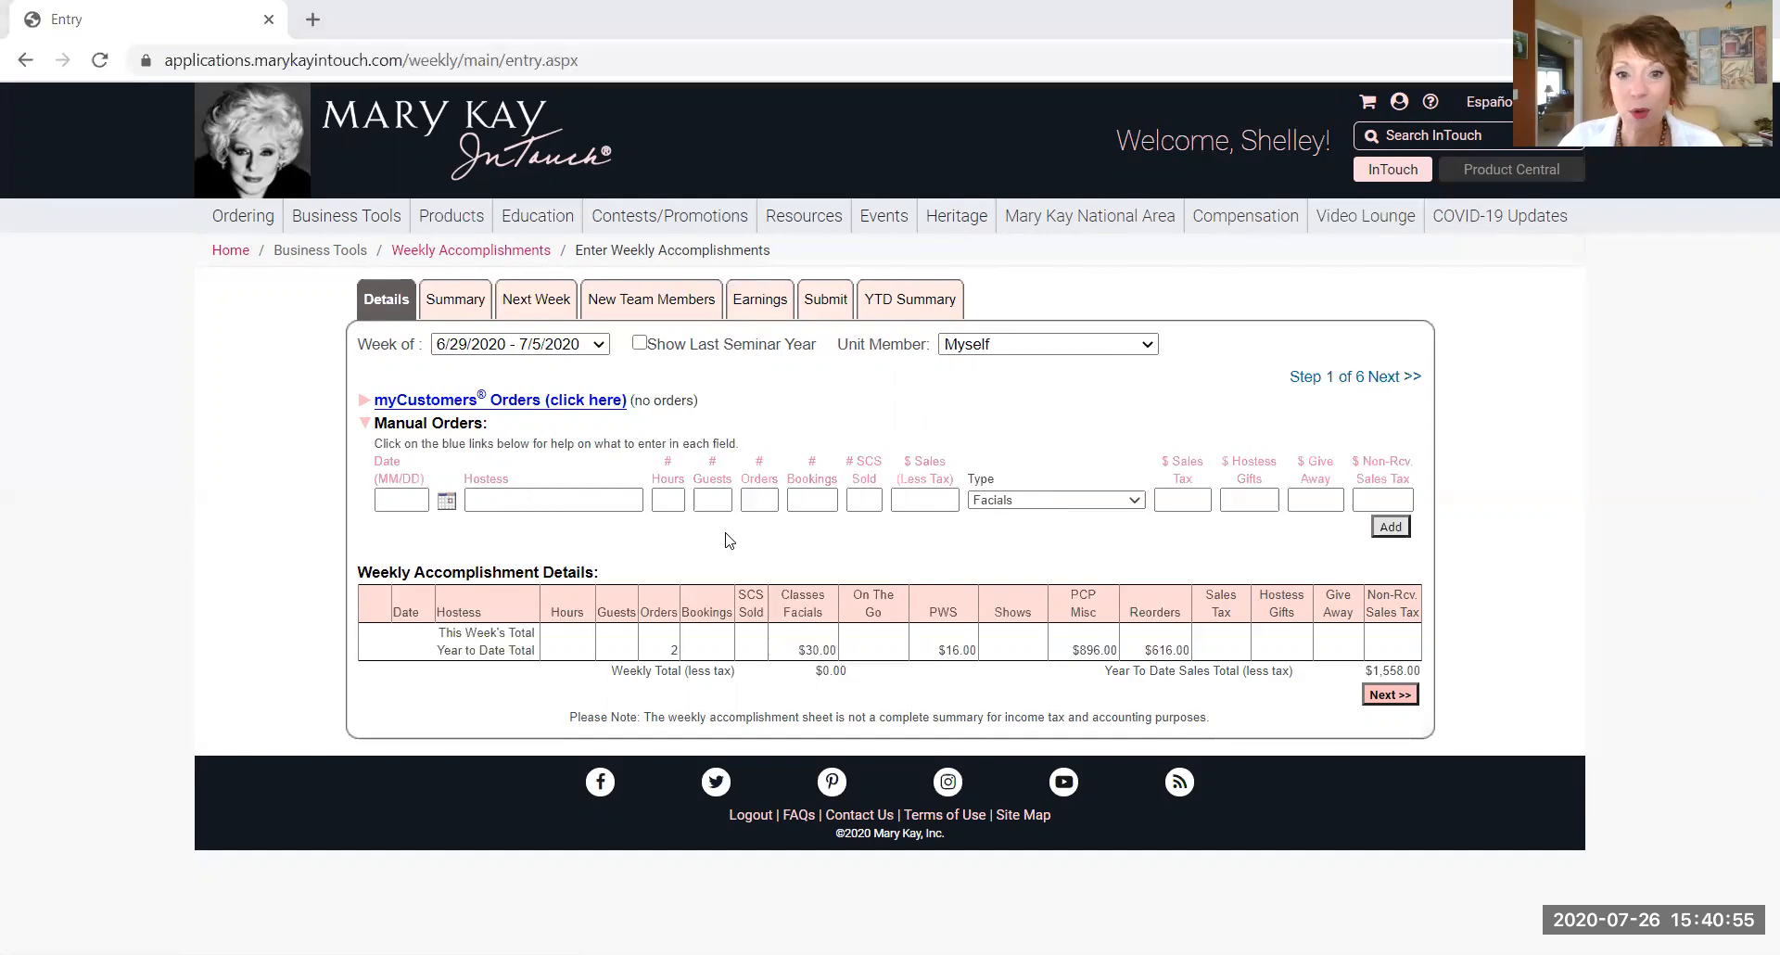
- Fill in a manual order dated 07/01 with the hostess's name, sales less tax of 62.00 and type Reorders
click(775, 530)
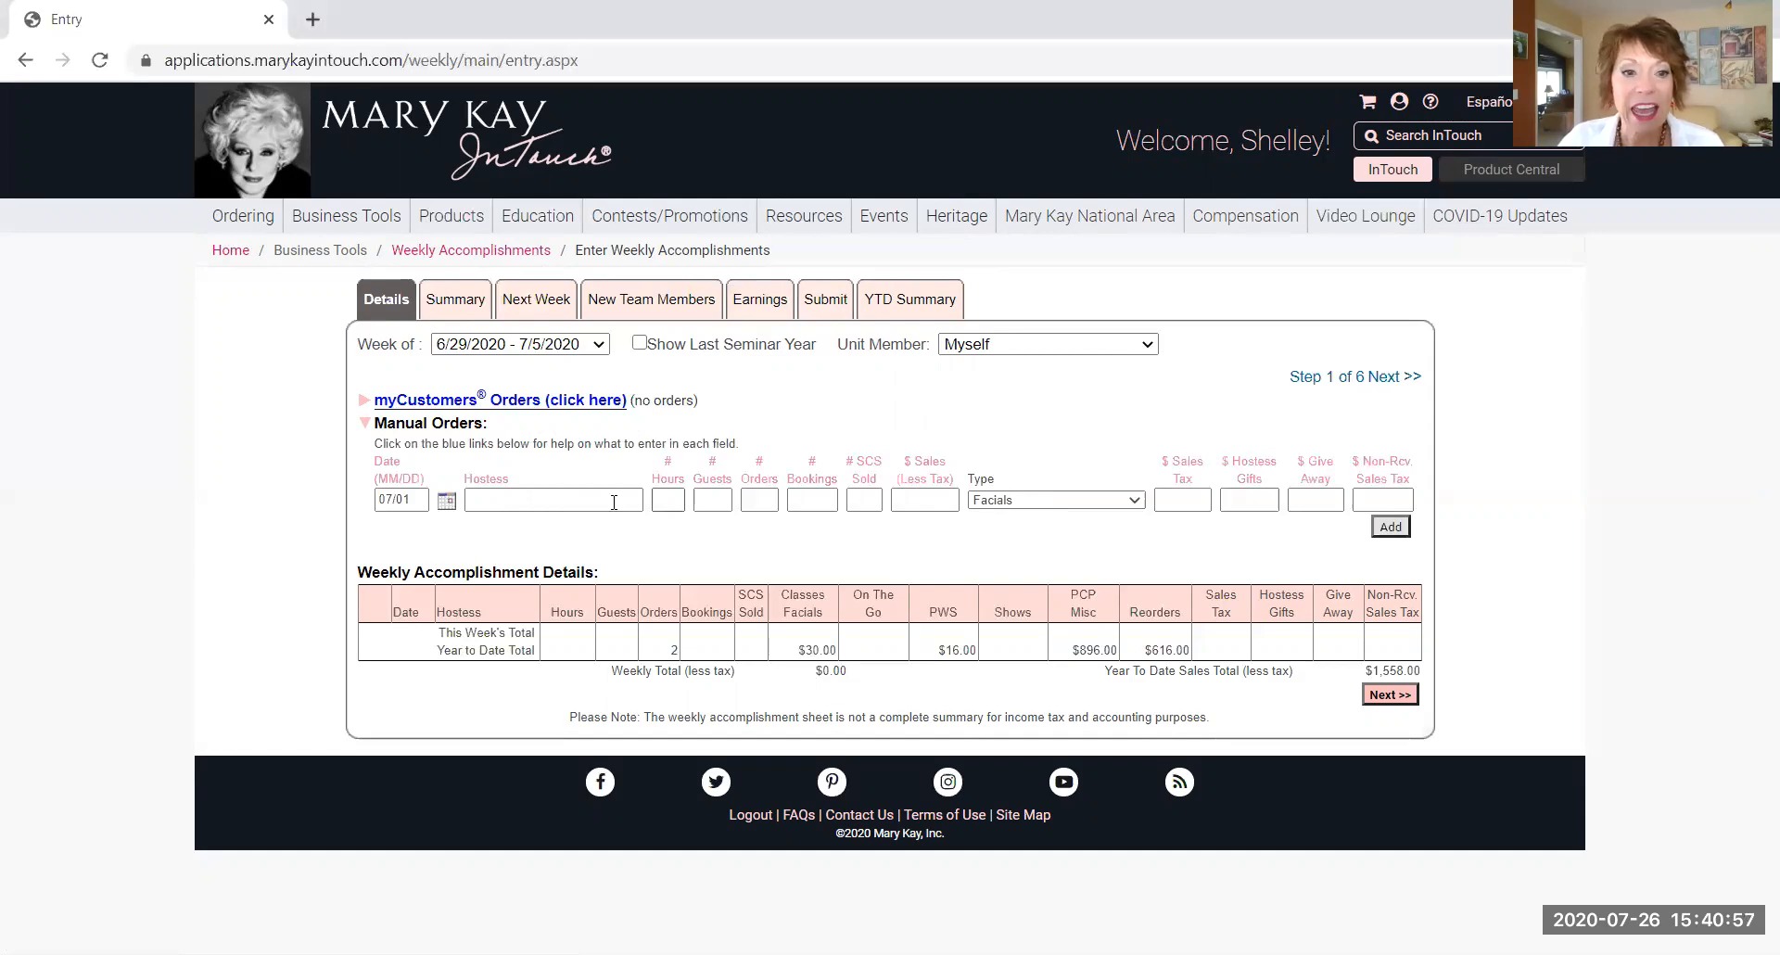
click(606, 499)
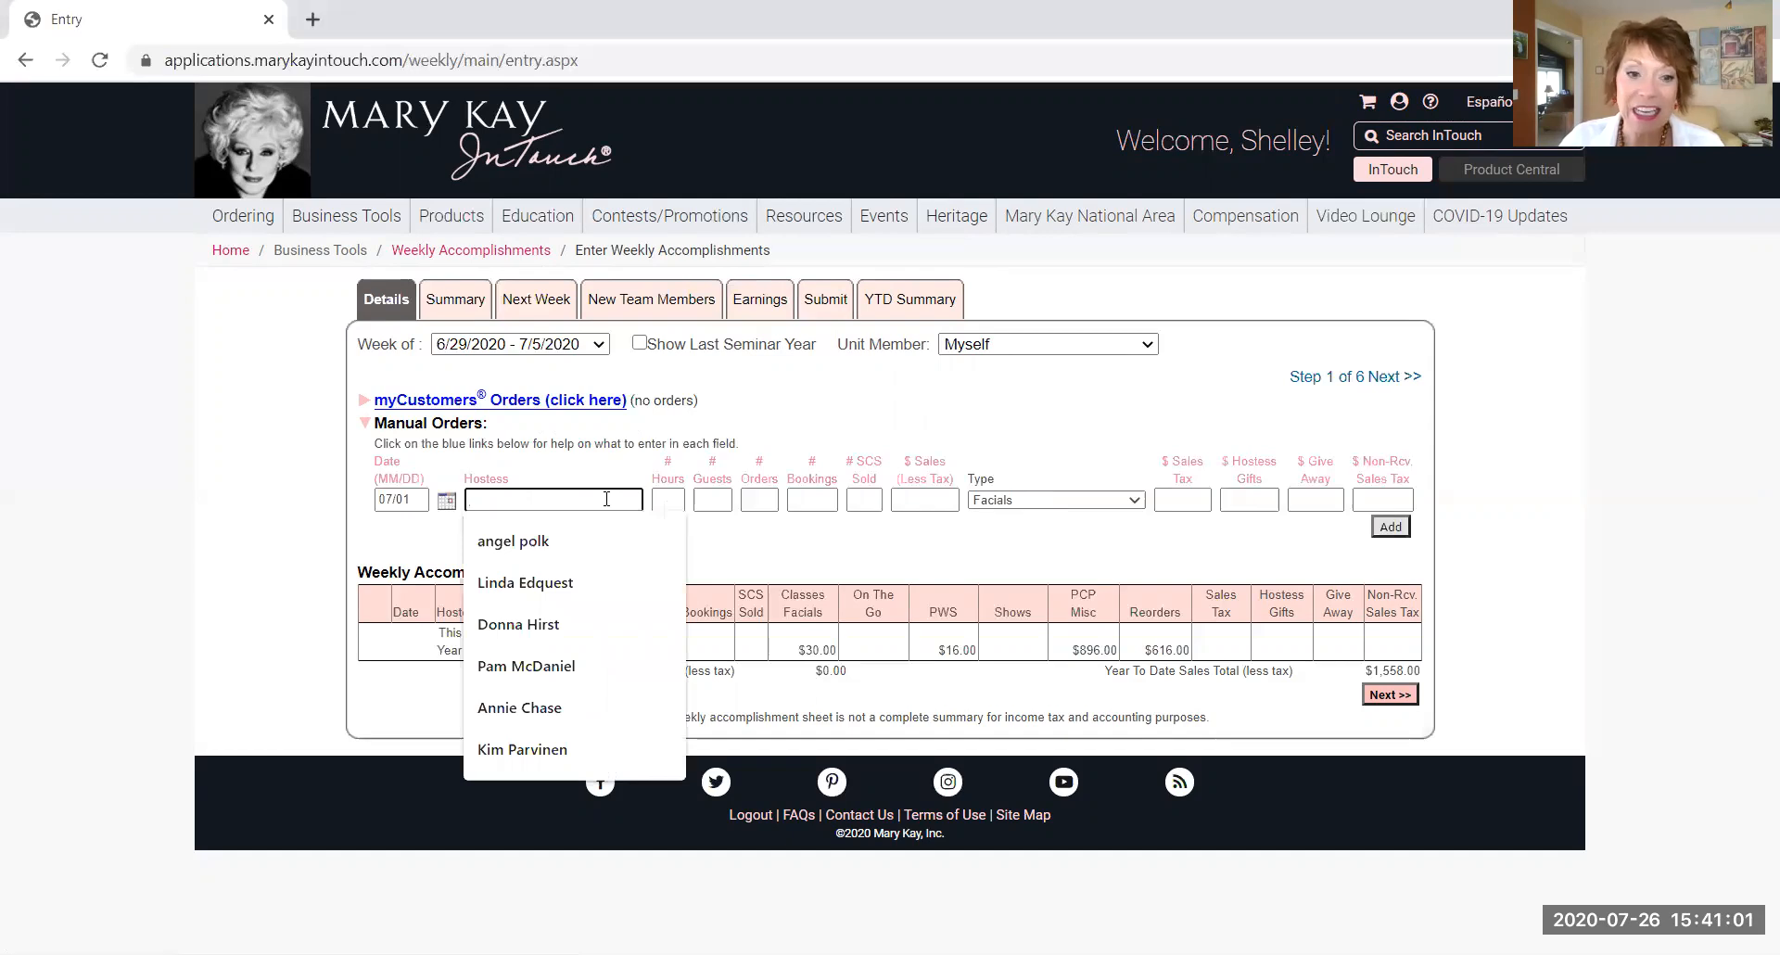
click(521, 666)
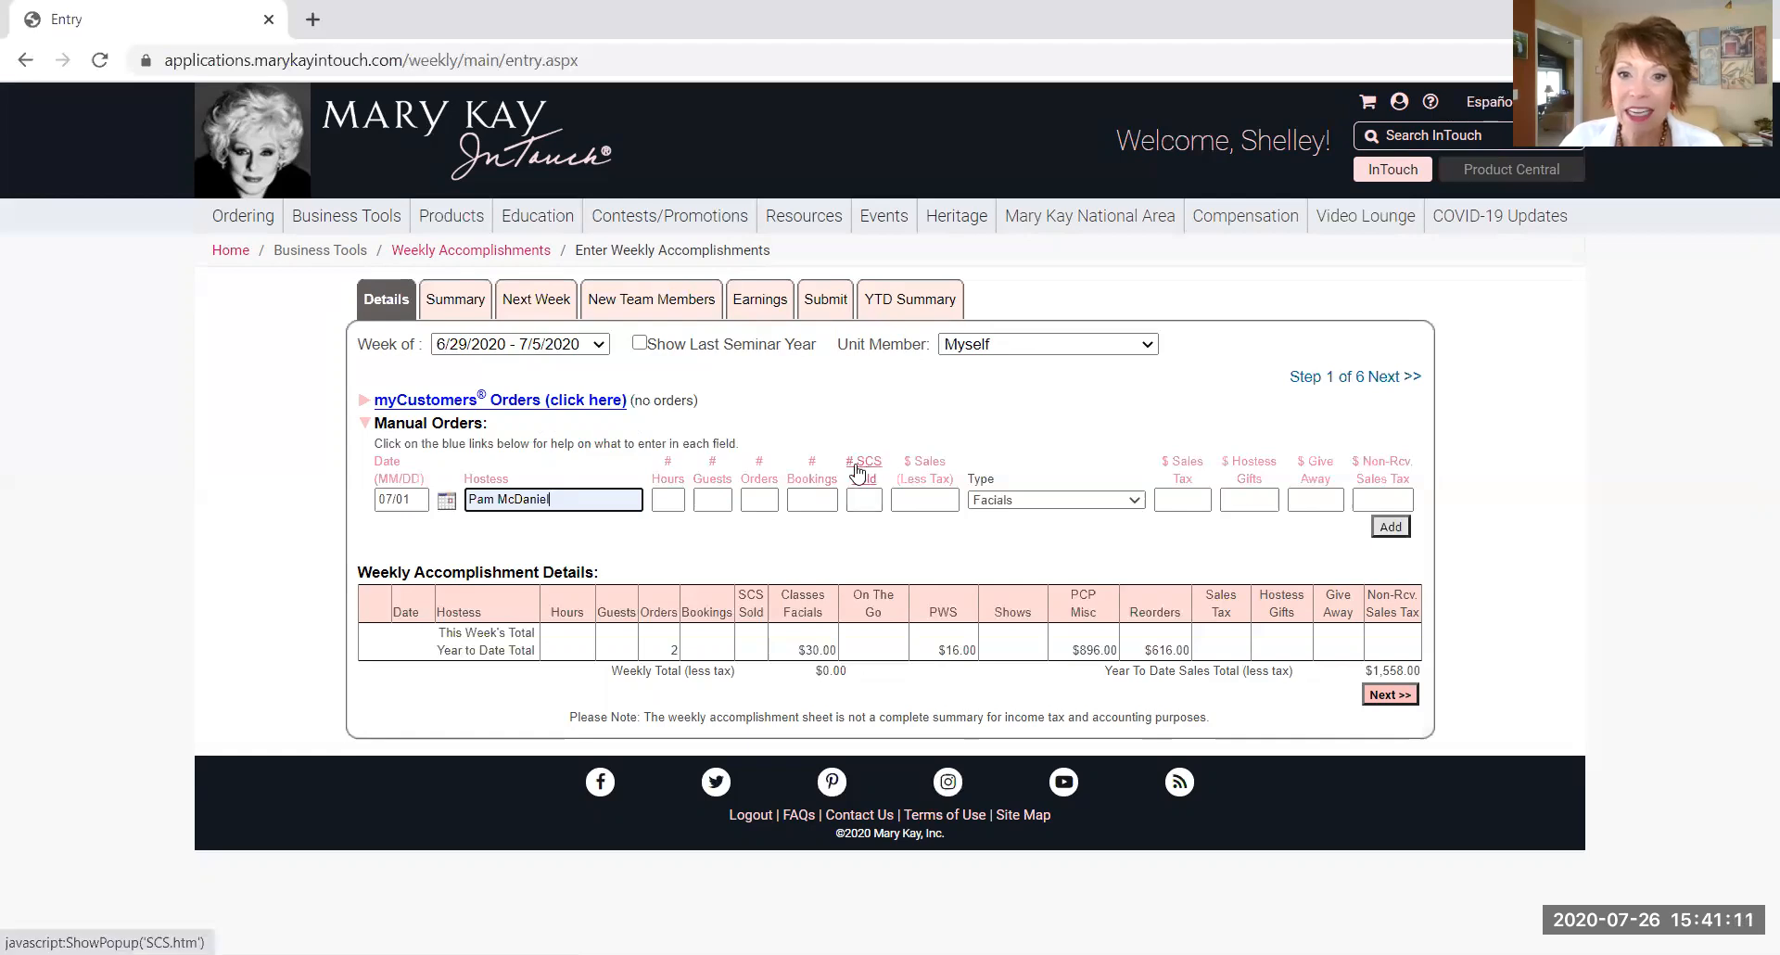
click(913, 501)
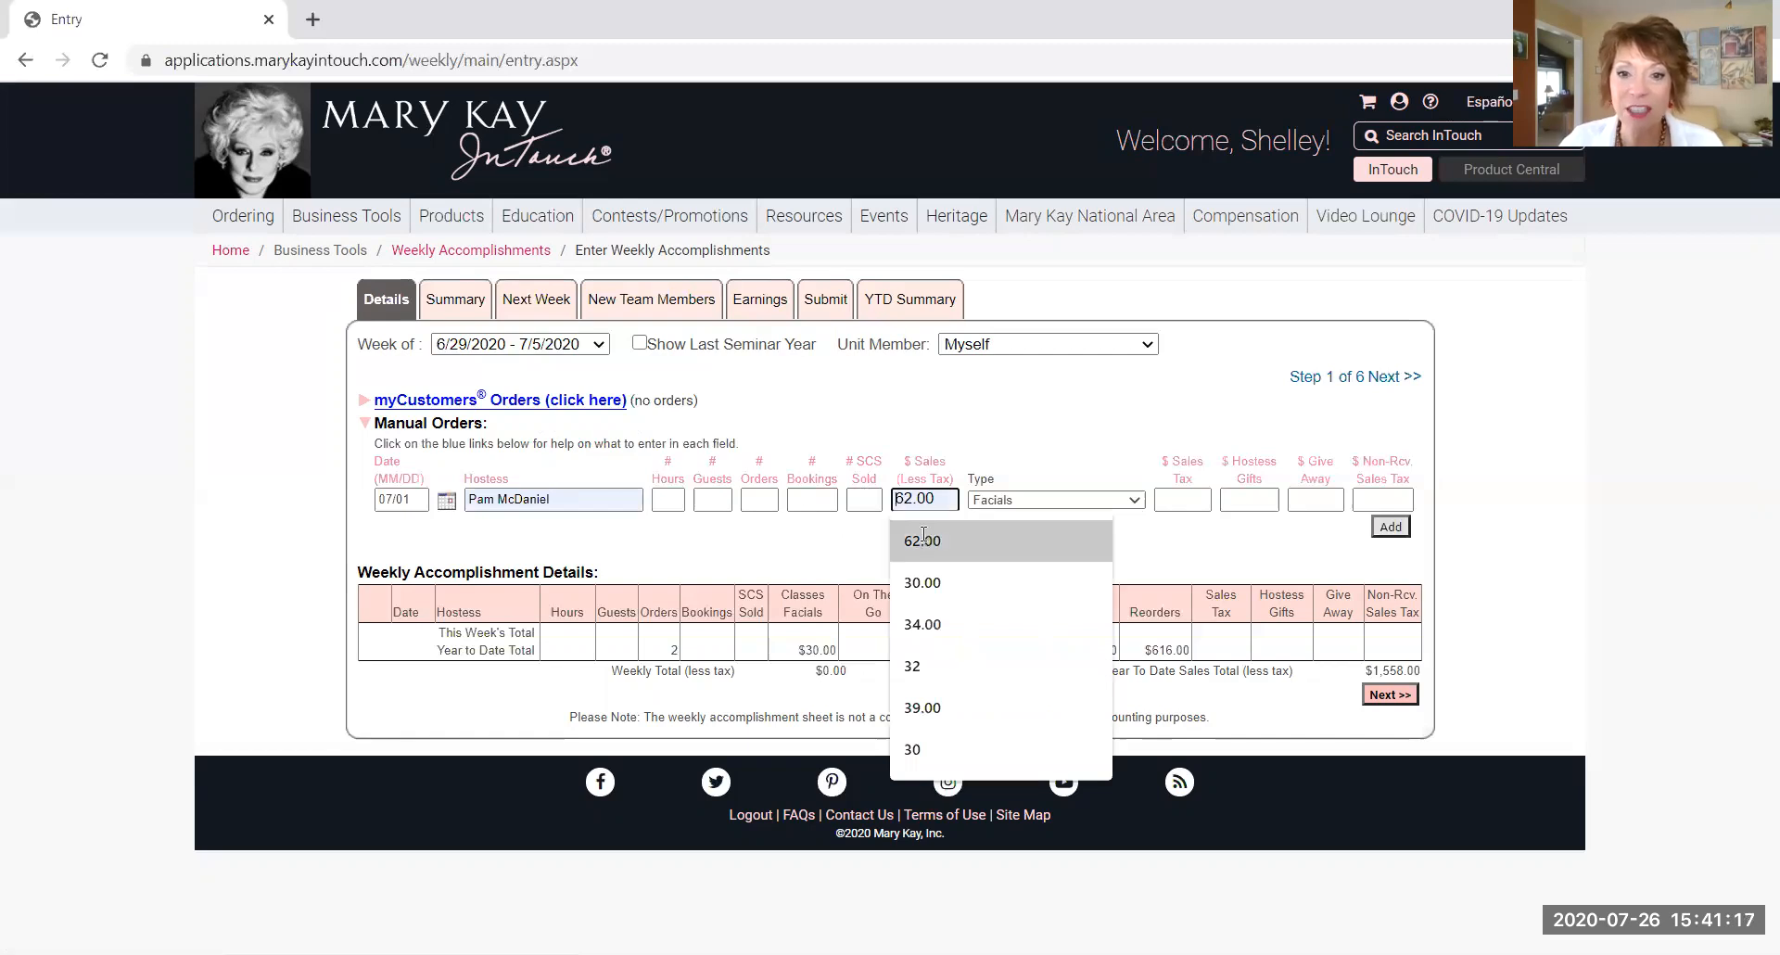
click(922, 539)
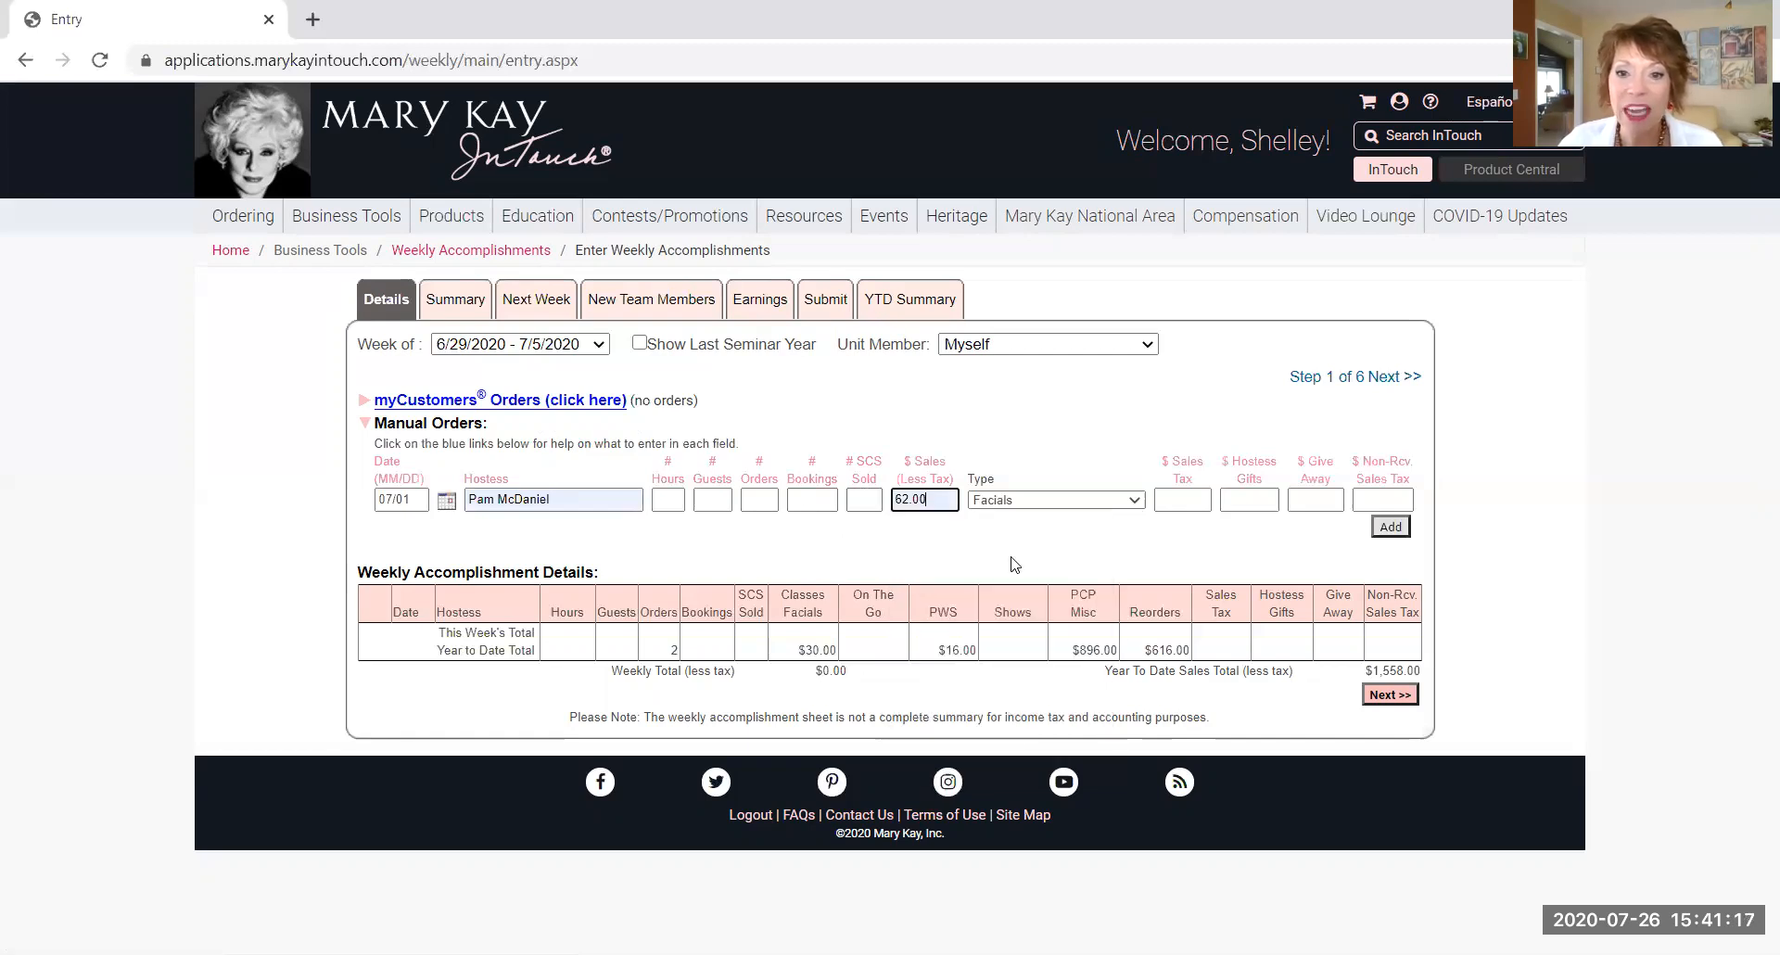
click(1135, 502)
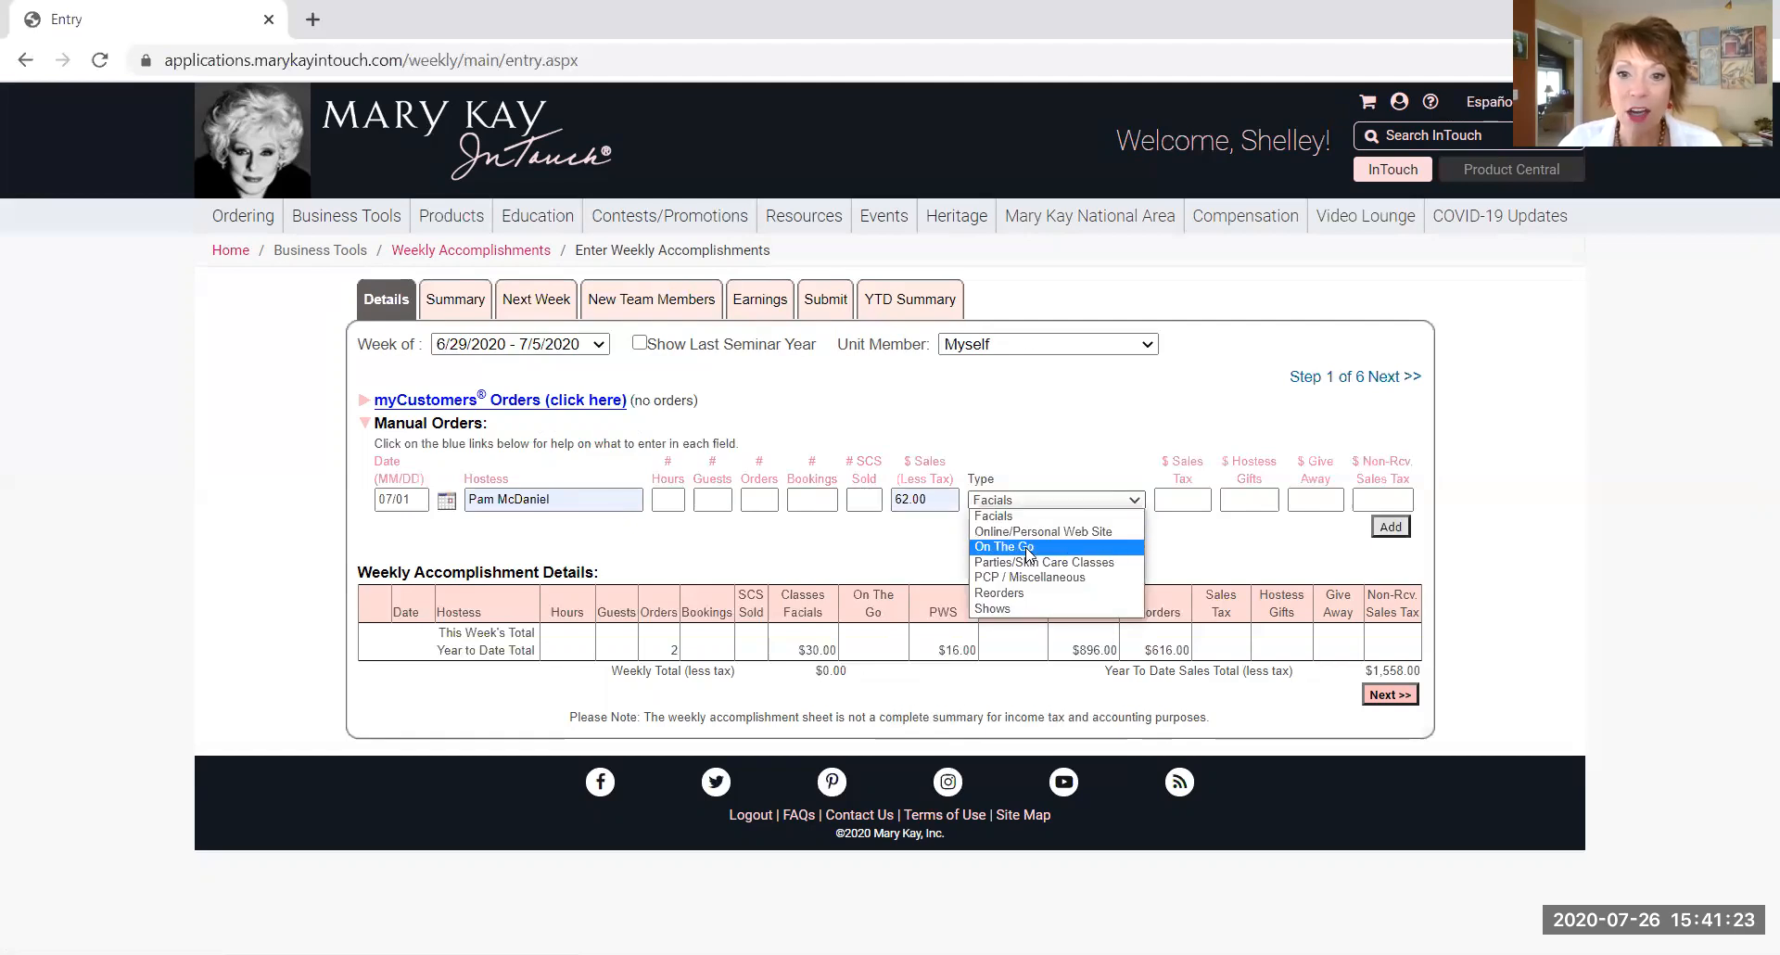
click(991, 597)
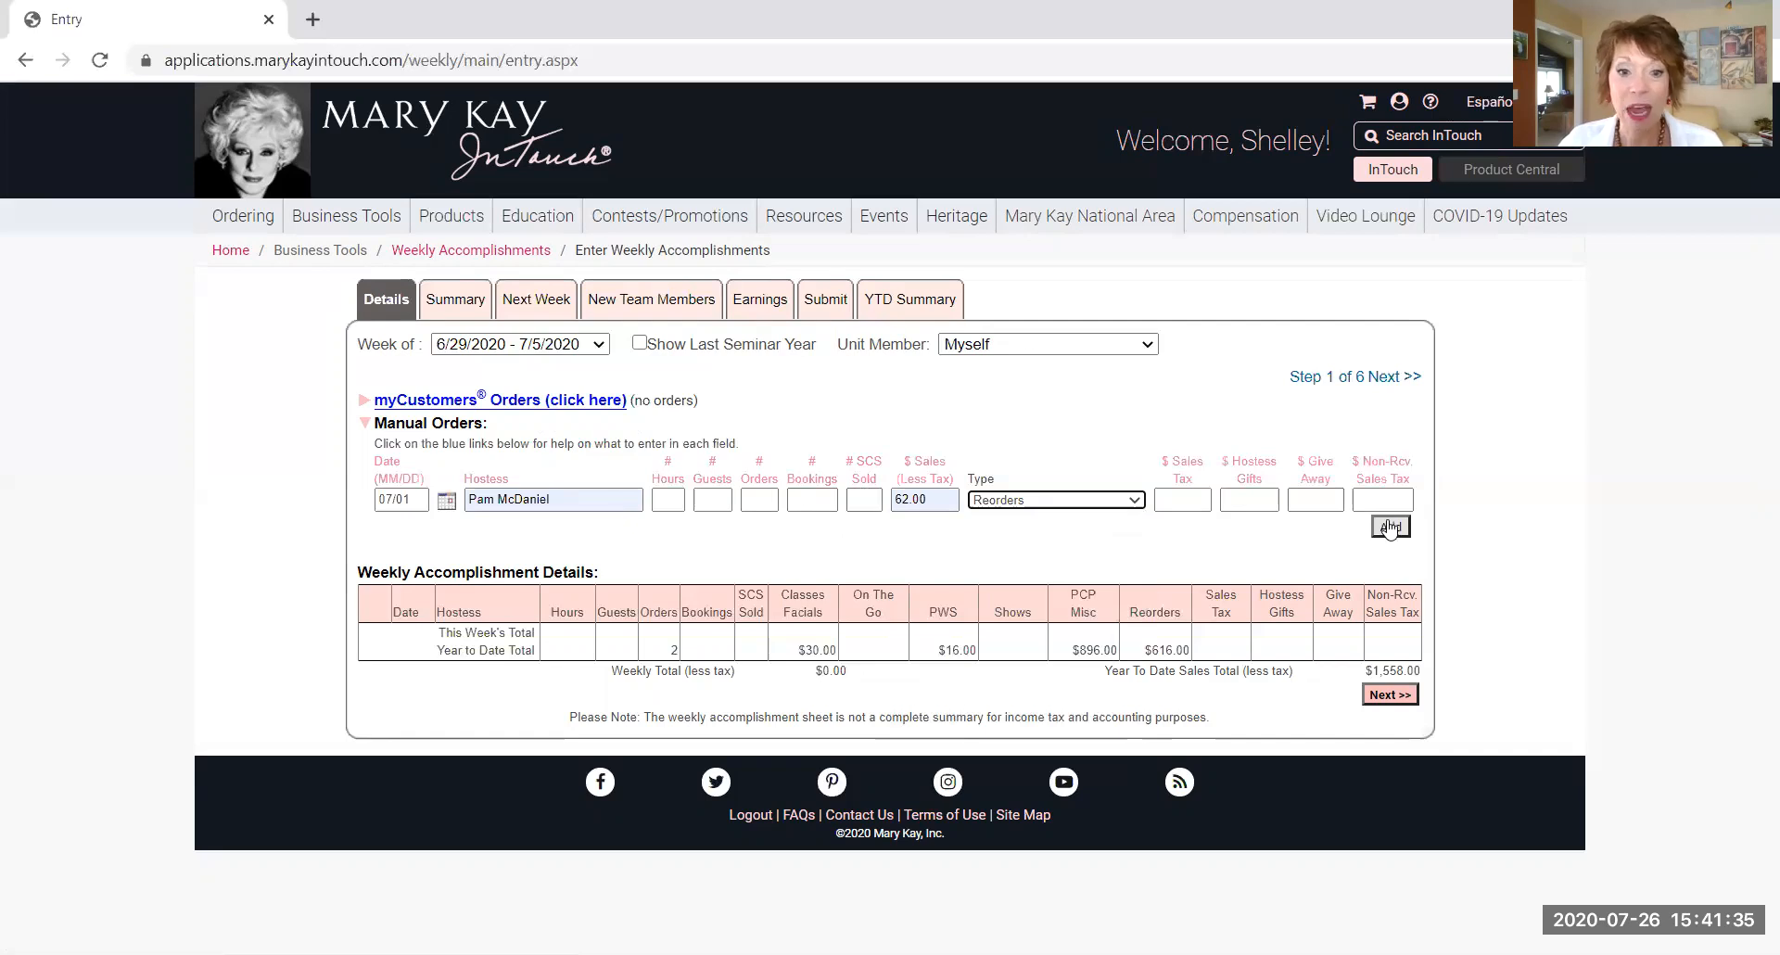
- Advance past the weekly activity recap and request more information about Sharing the Opportunity
click(1385, 695)
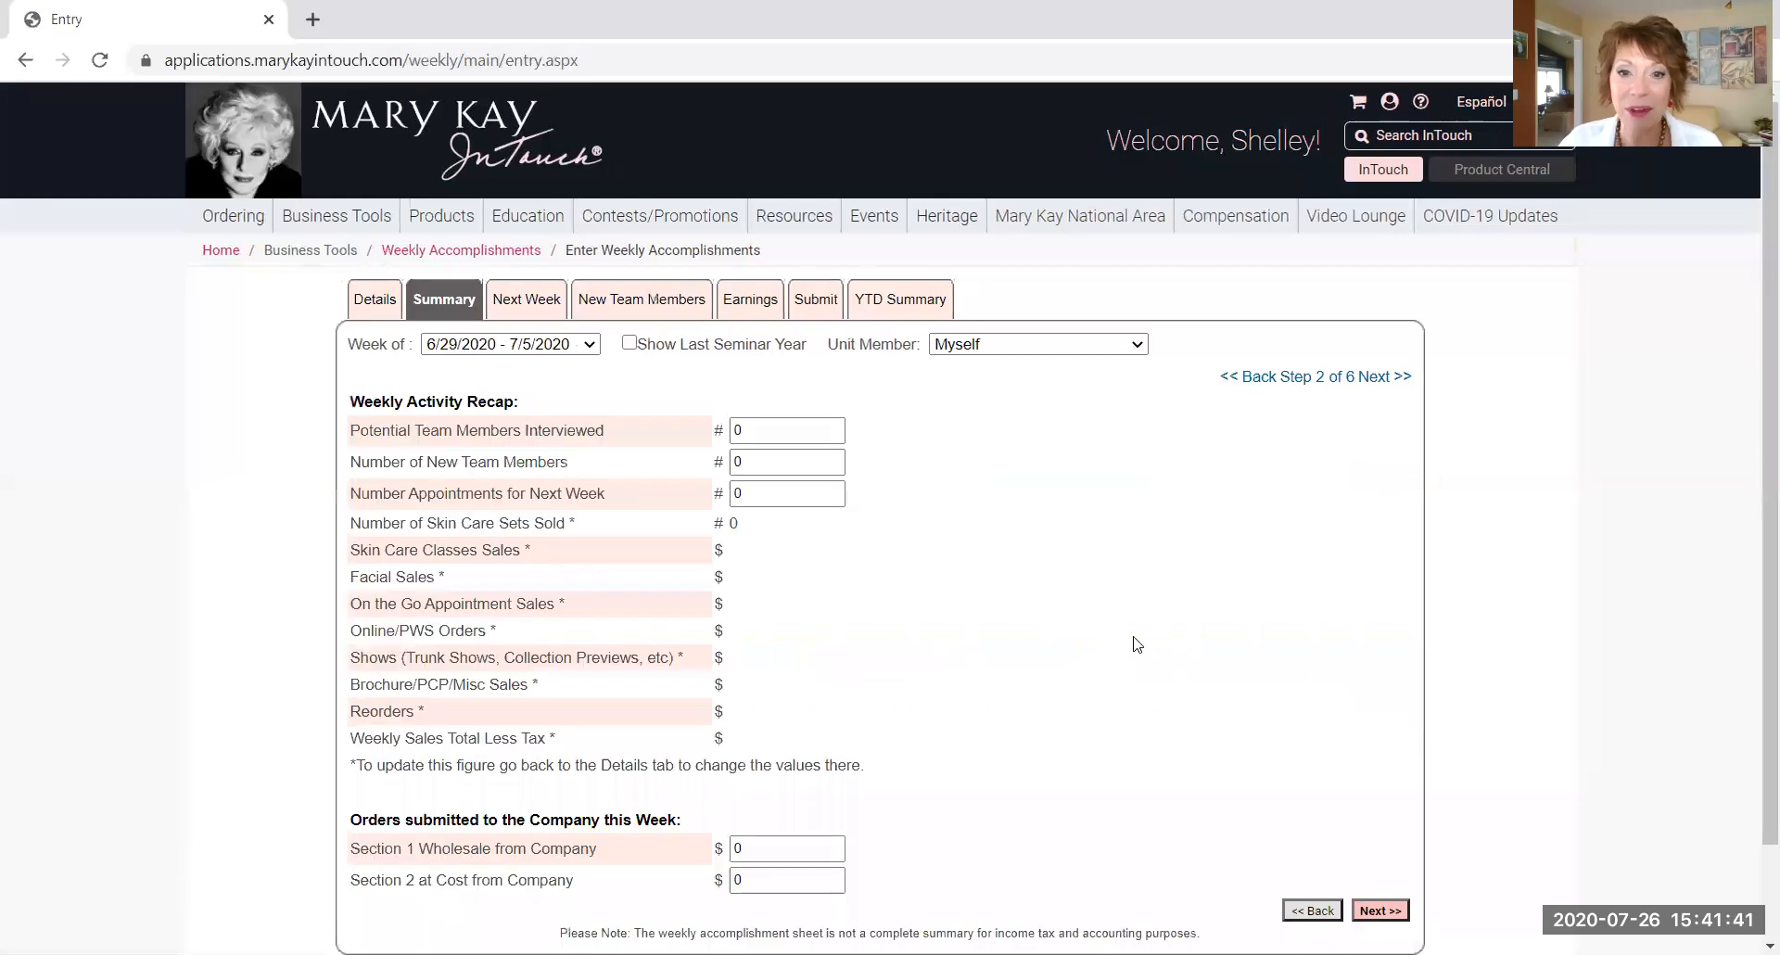
scroll(1075, 600, down, 2)
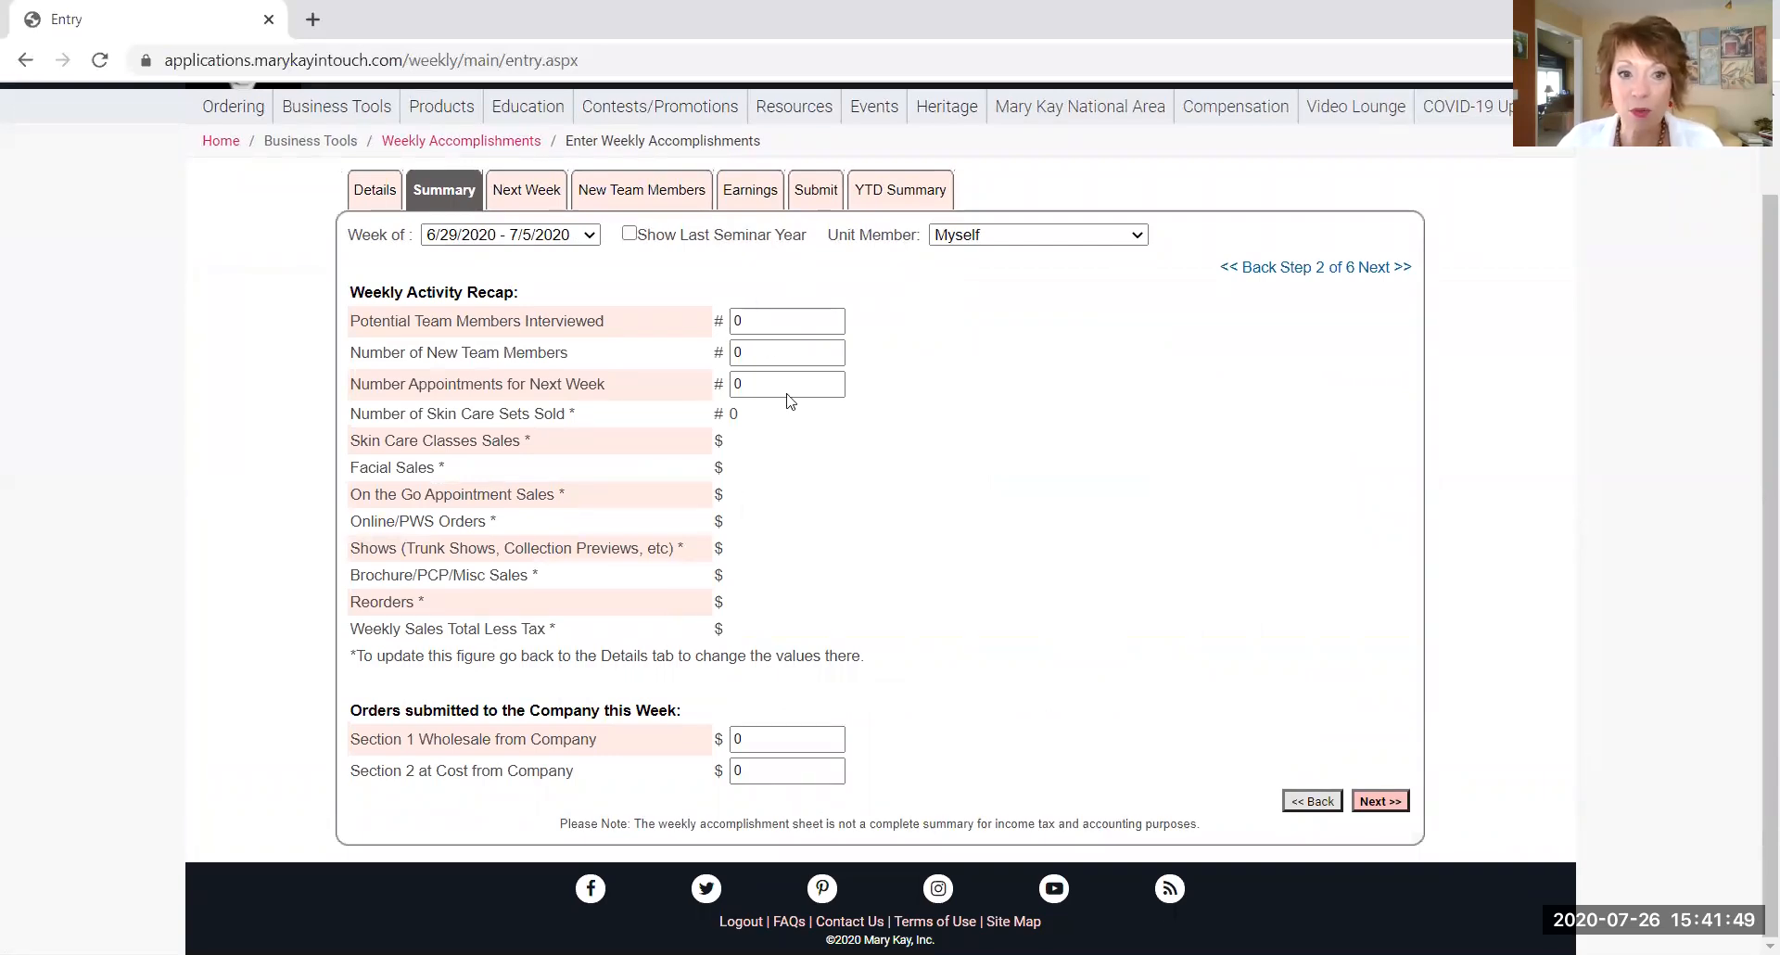
click(1381, 800)
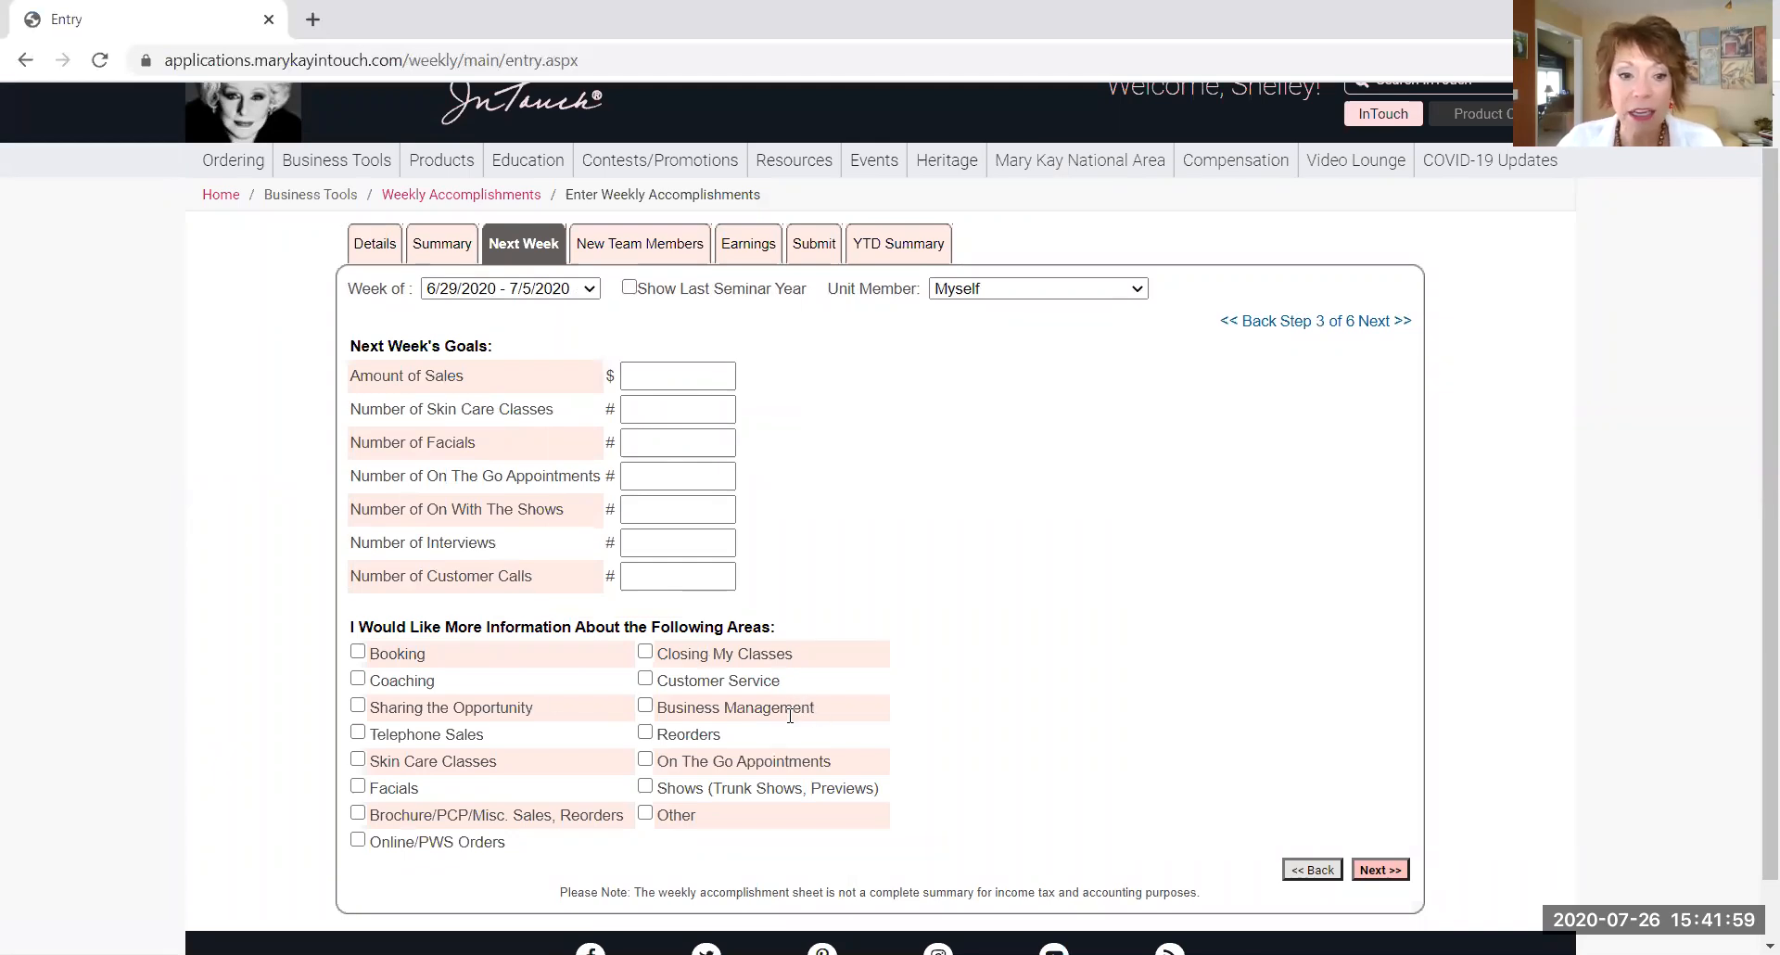
click(358, 705)
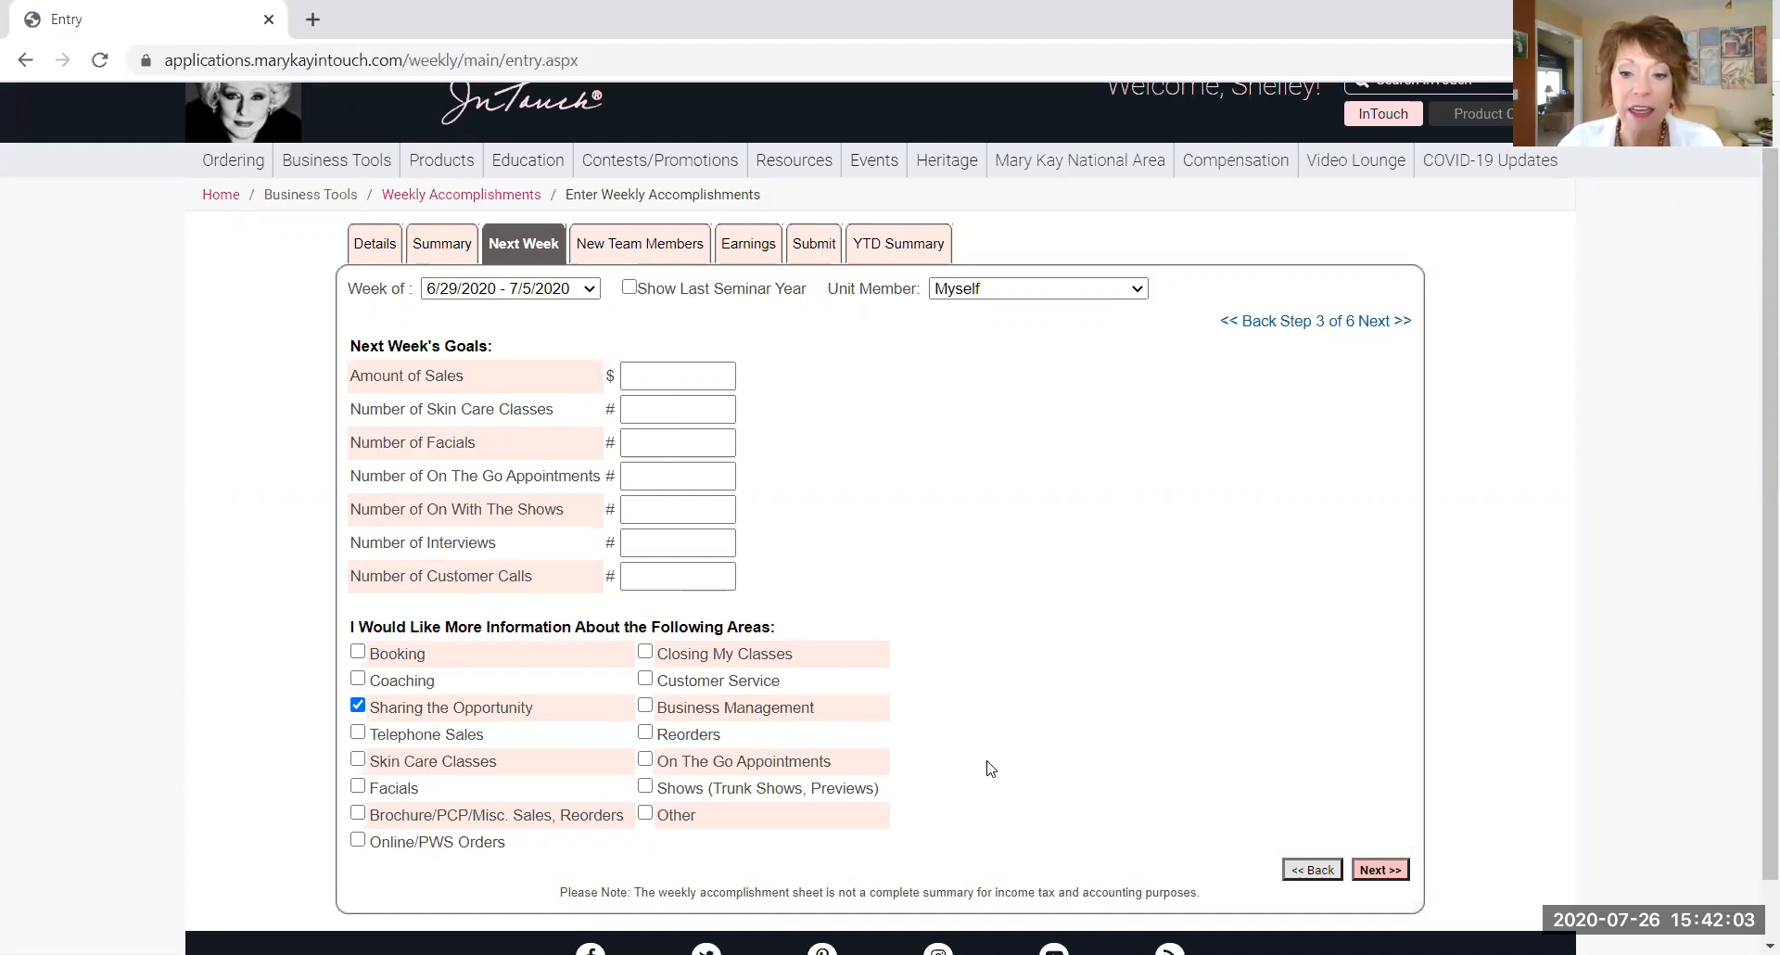
- Proceed through the new team members and earnings stages and submit the week's accomplishments to the Sales Director
click(1390, 872)
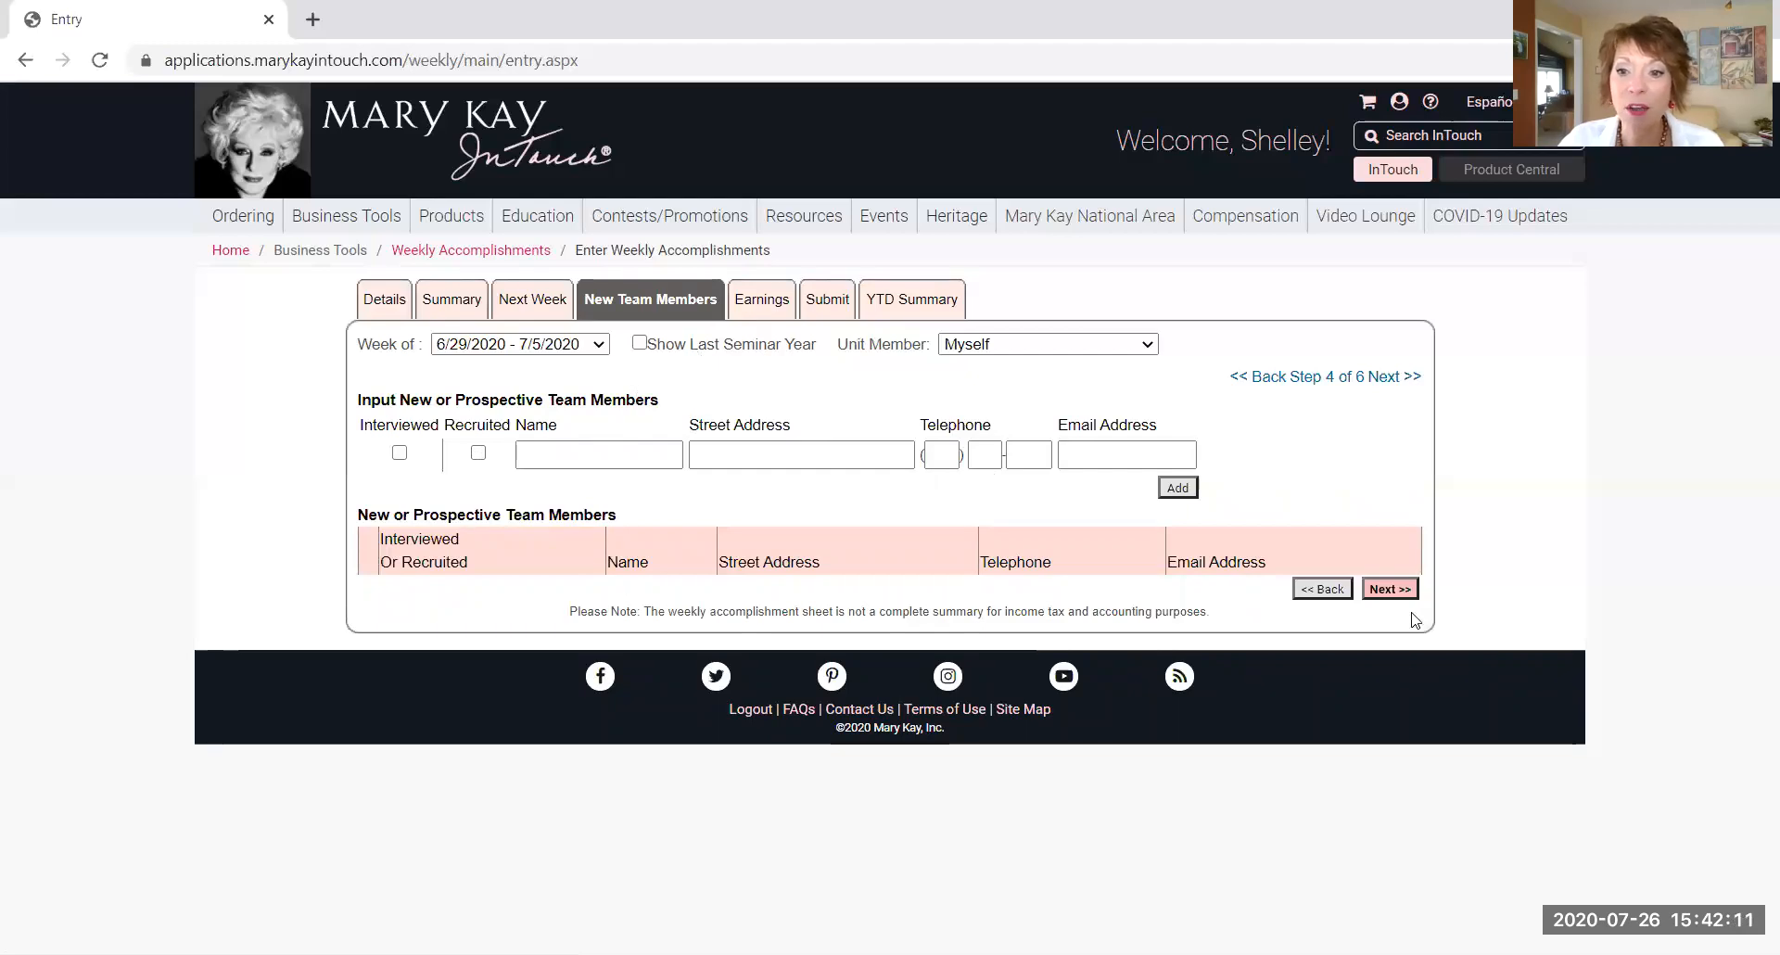
click(1390, 589)
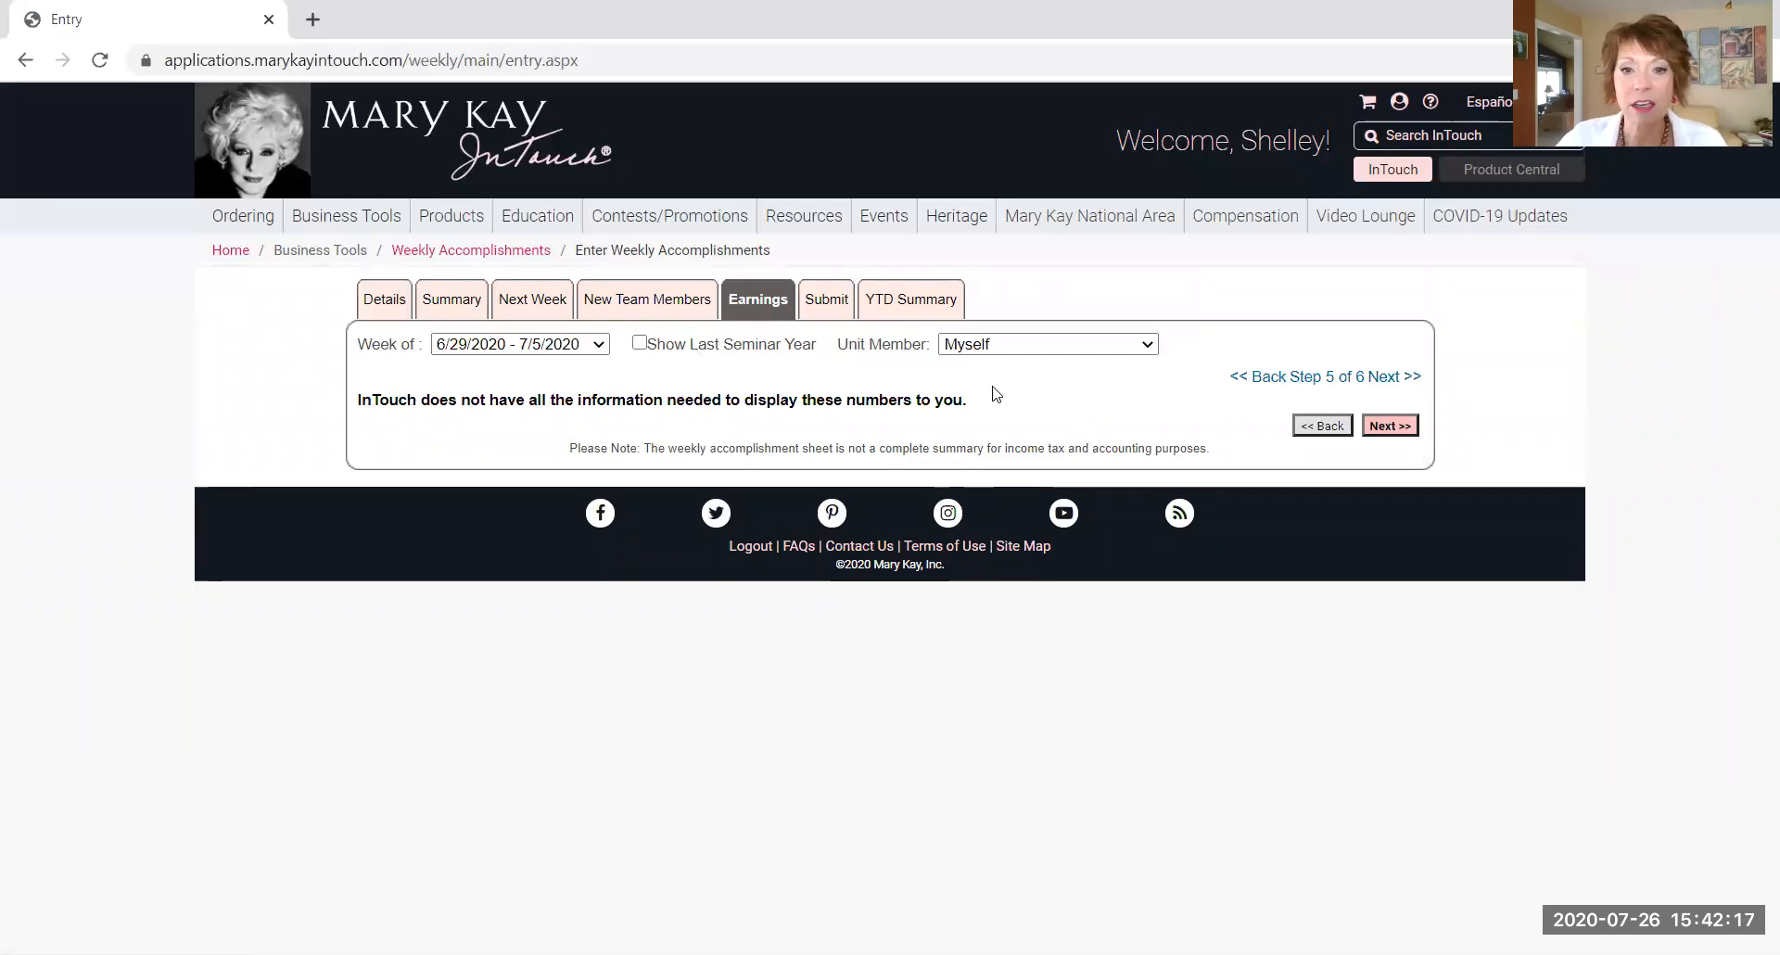
click(1397, 424)
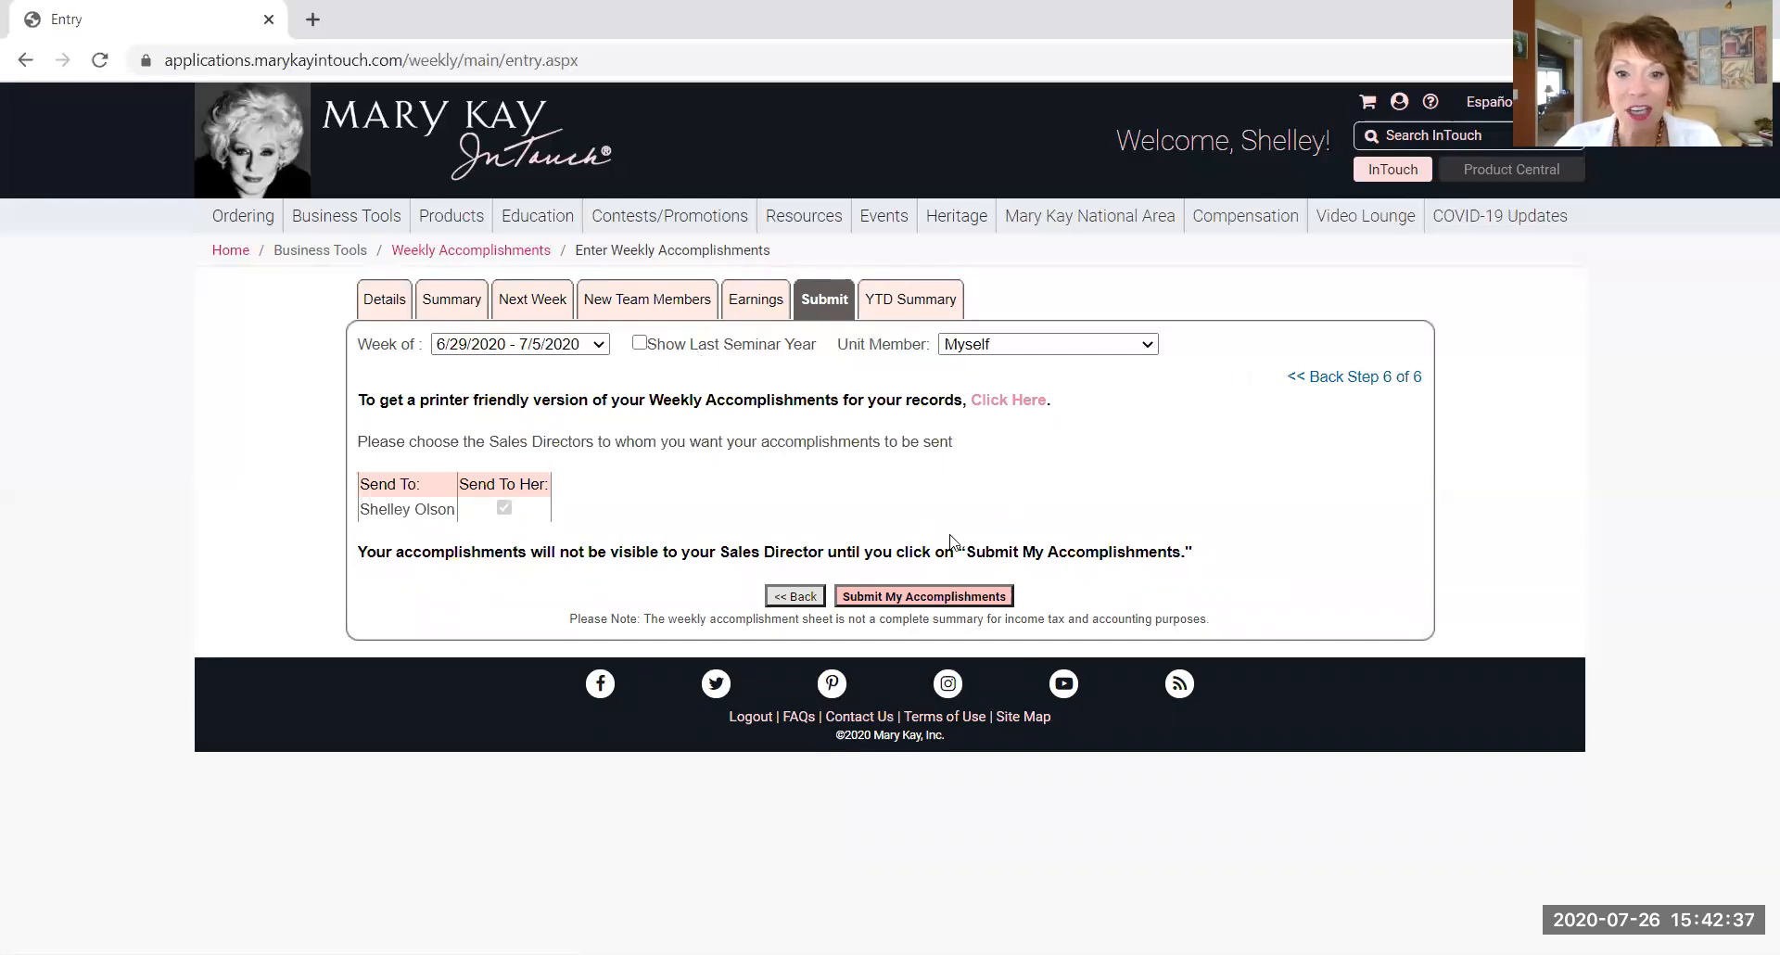
click(911, 597)
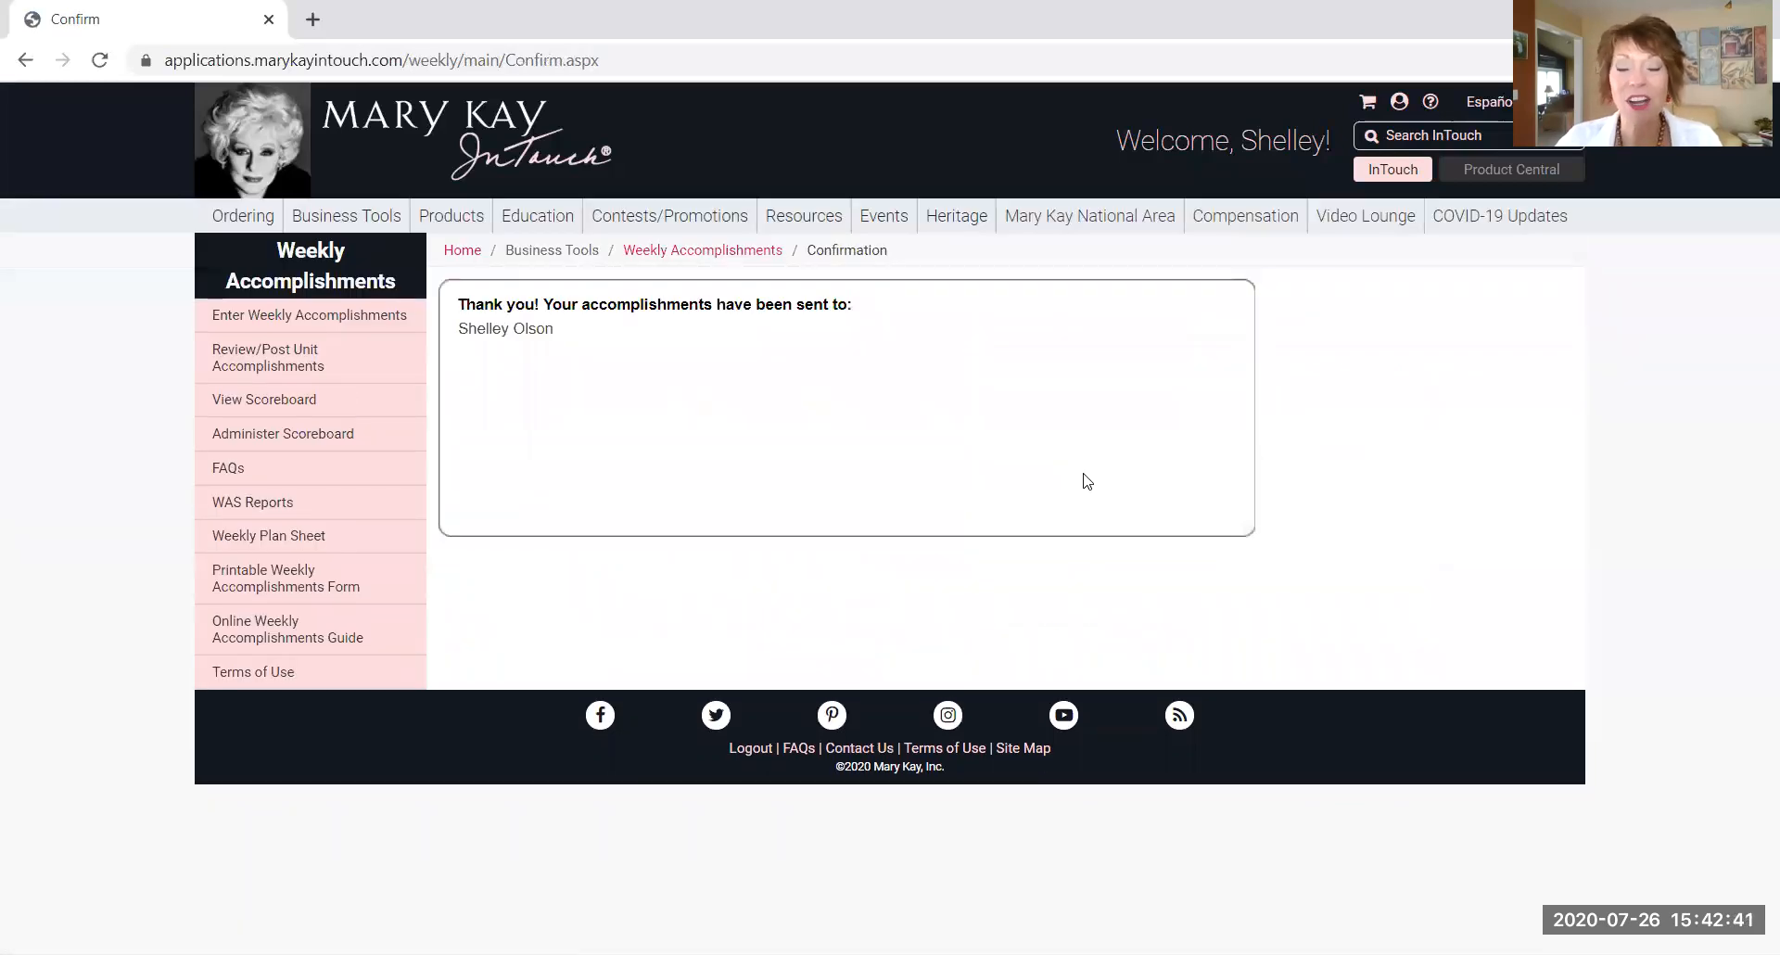